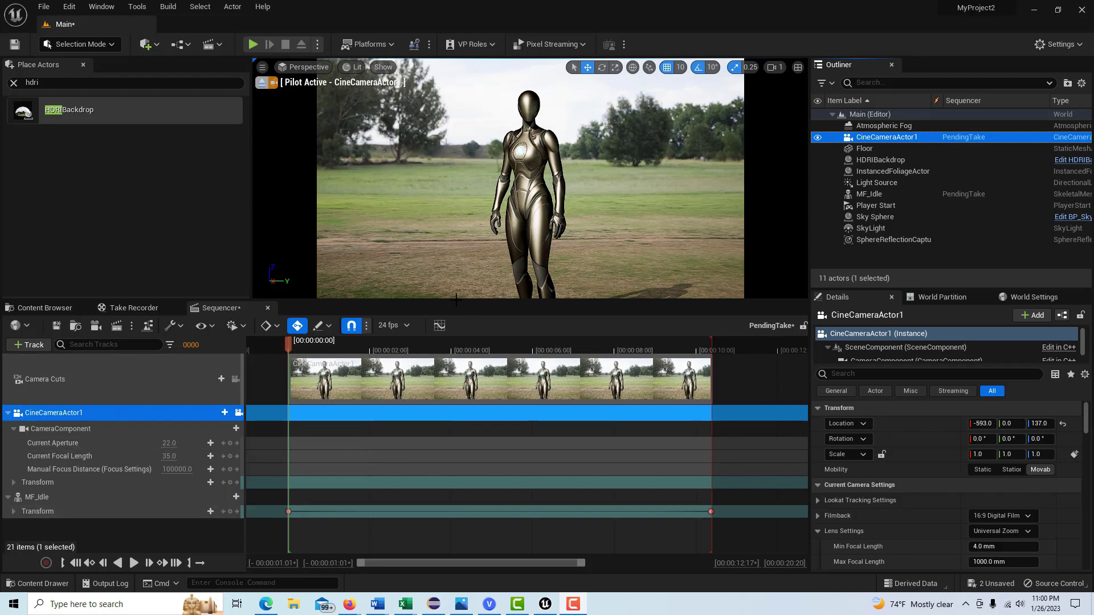
# Step: Create a new blank Film / Video & Live Events project named MyProject3 from File > New Project
pyautogui.click(44, 7)
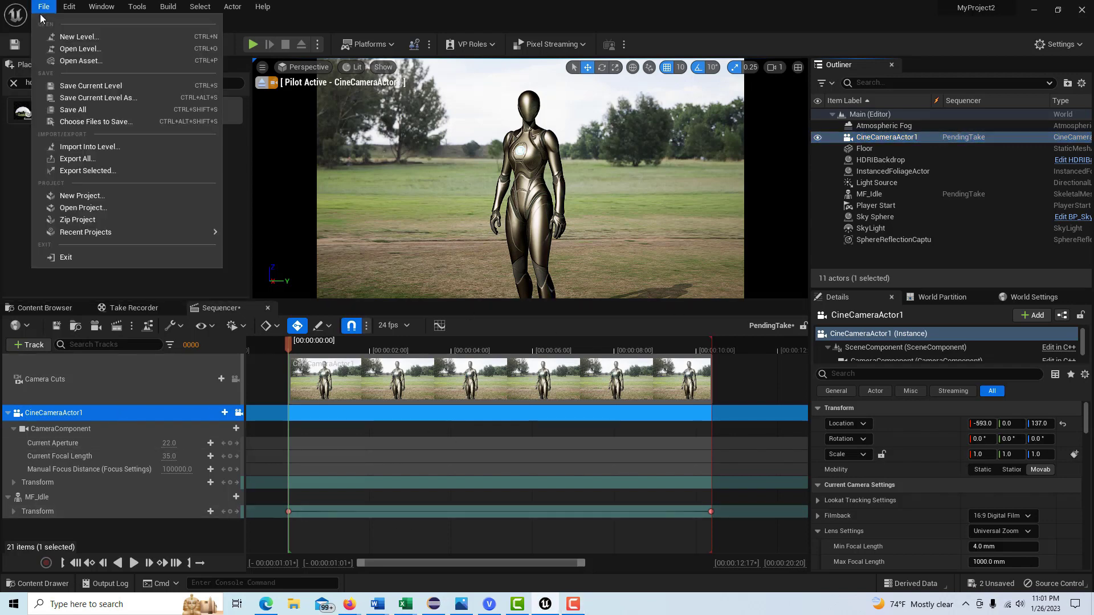
pyautogui.click(85, 196)
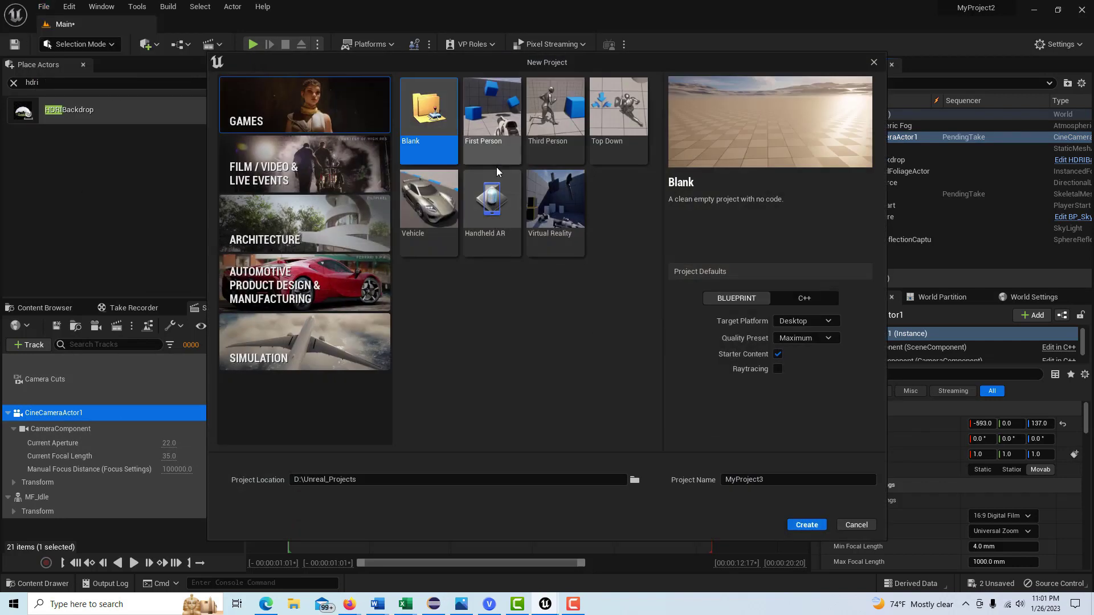
pyautogui.click(305, 166)
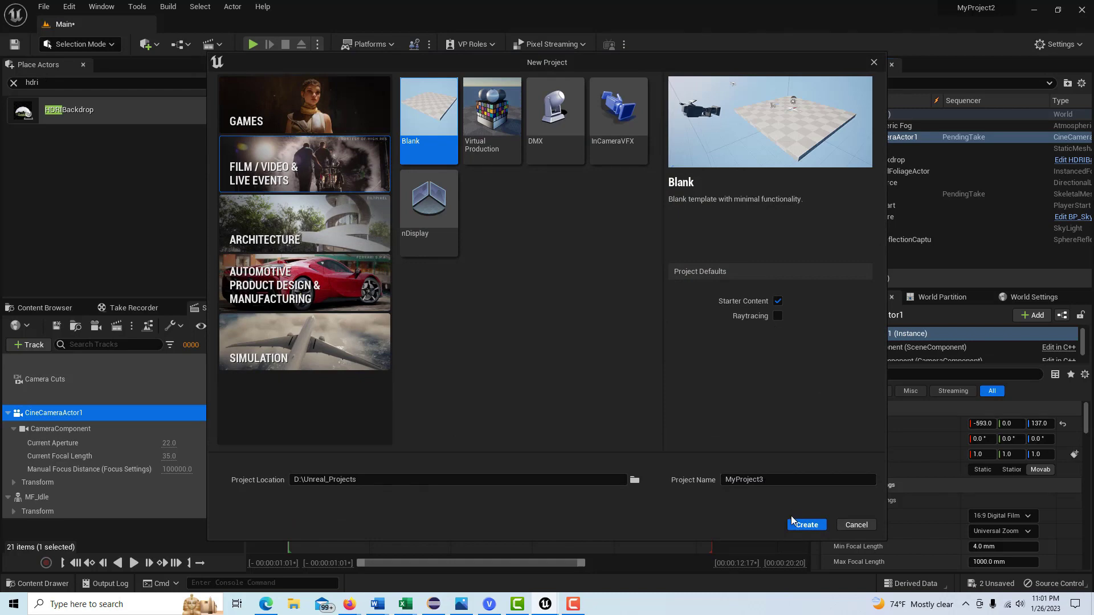
pyautogui.click(818, 524)
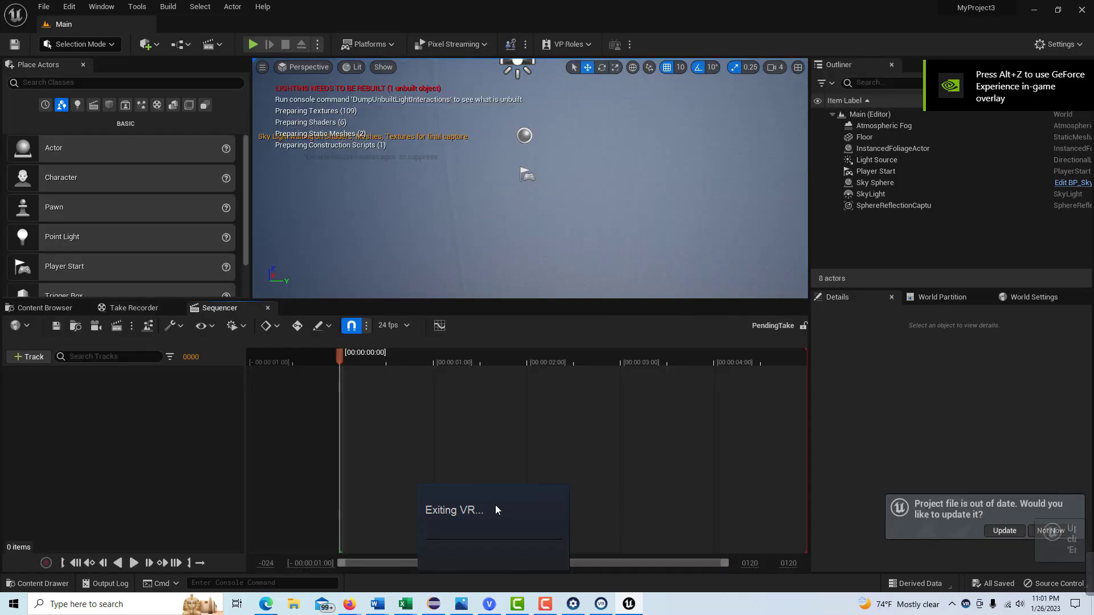
# Step: Update MyProject3.uproject to the current engine project format
pyautogui.click(996, 443)
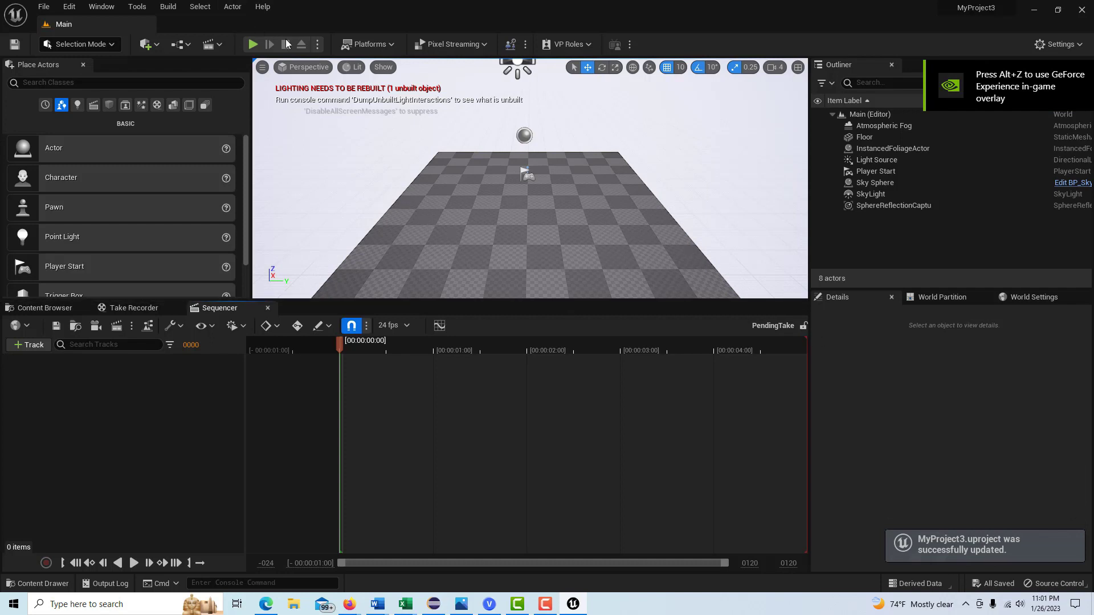
# Step: Run Build Lighting Only from the Build menu
pyautogui.click(168, 6)
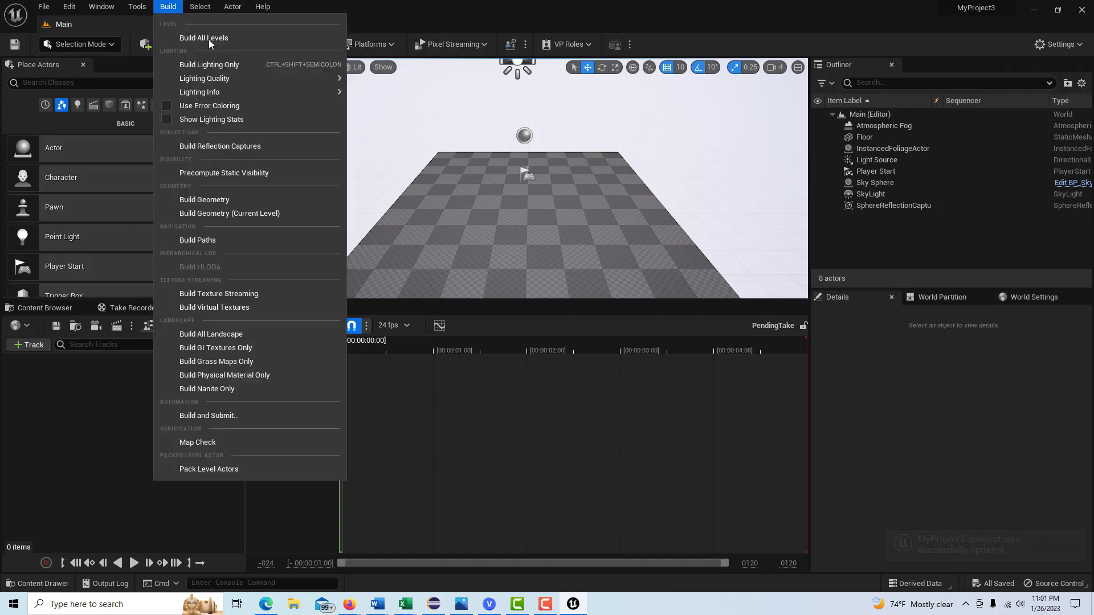
pyautogui.click(217, 65)
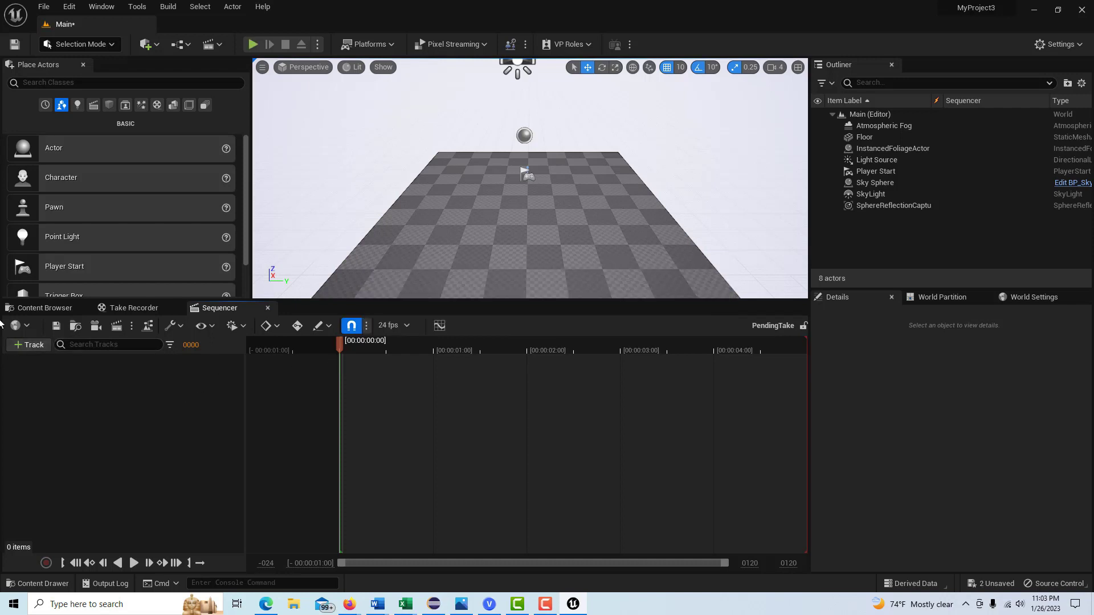
# Step: Add the Third Person feature pack to MyProject3 through the Content Browser
pyautogui.click(38, 317)
pyautogui.click(32, 326)
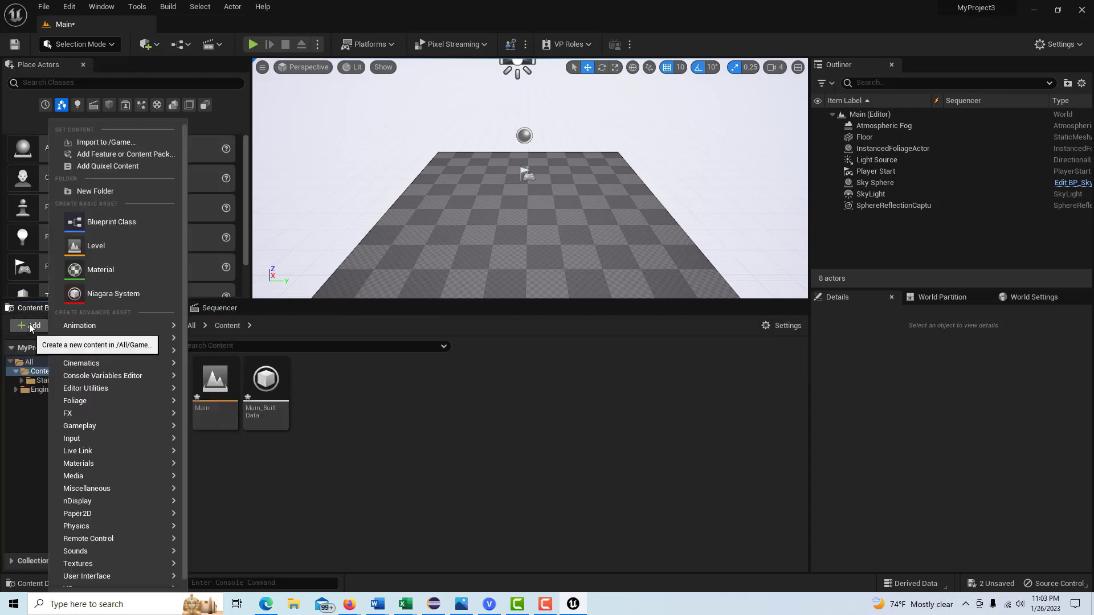
pyautogui.click(125, 154)
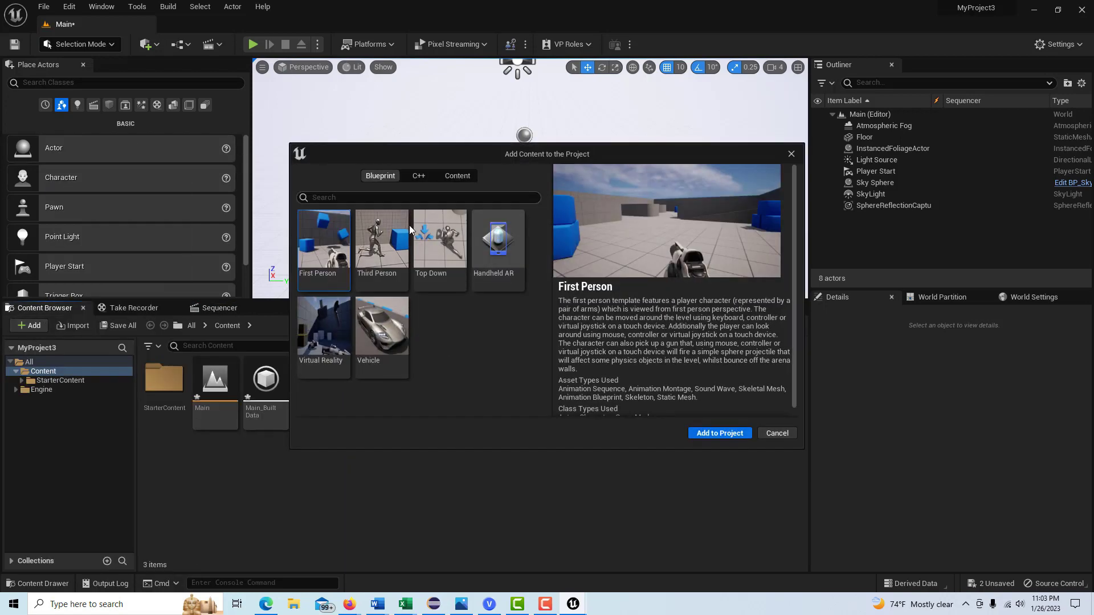
pyautogui.click(388, 249)
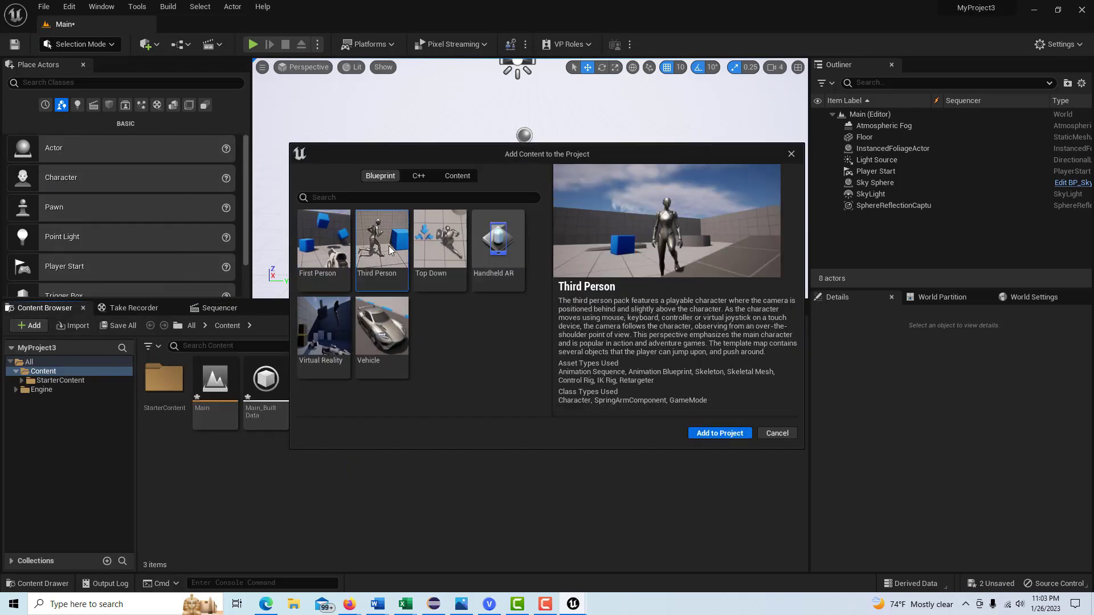
pyautogui.click(719, 436)
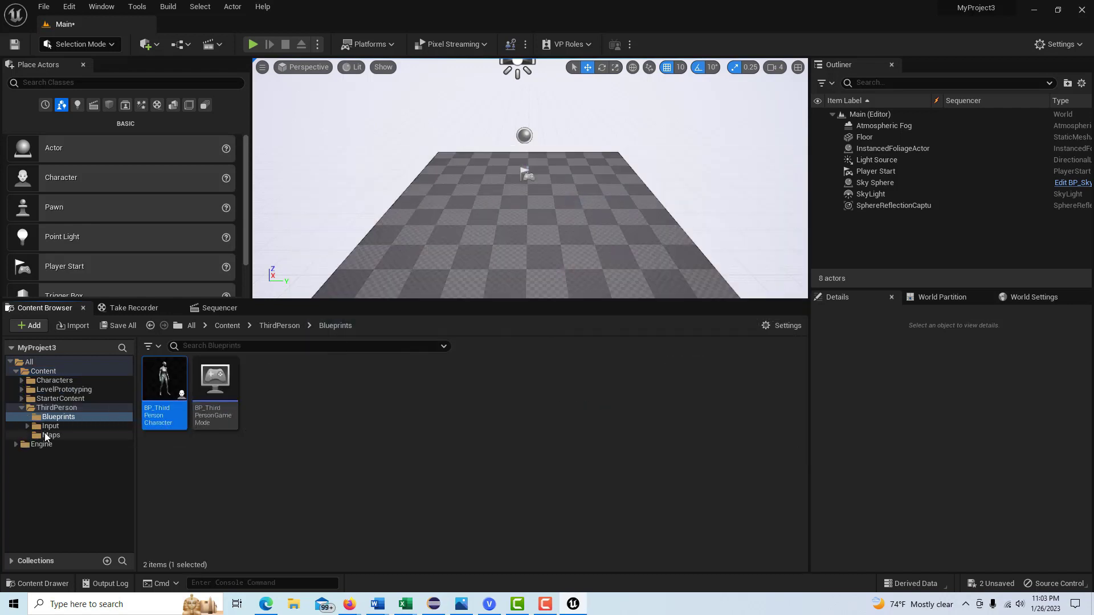
# Step: Drag Quinn's MF_Idle animation from Characters/Mannequins/Animations/Quinn onto the level floor
pyautogui.click(62, 381)
pyautogui.doubleClick(216, 381)
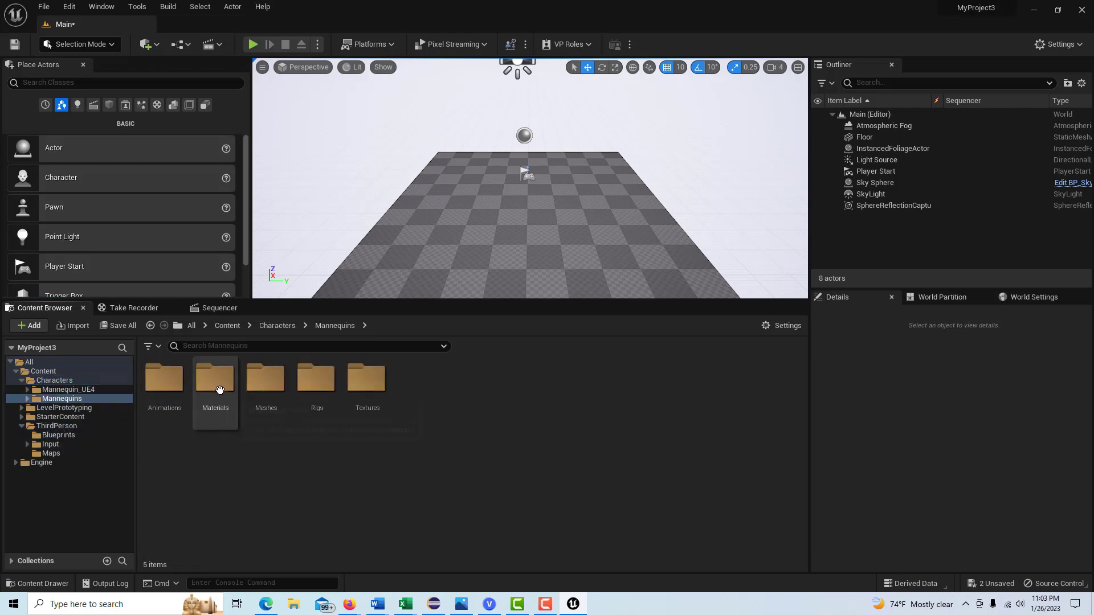
pyautogui.doubleClick(166, 380)
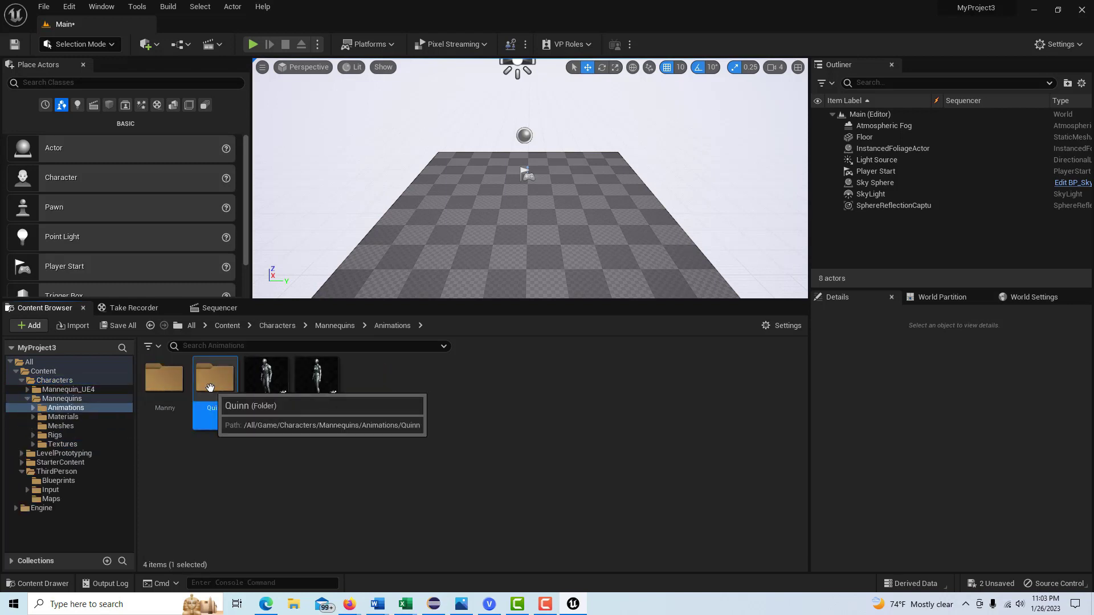
pyautogui.doubleClick(235, 391)
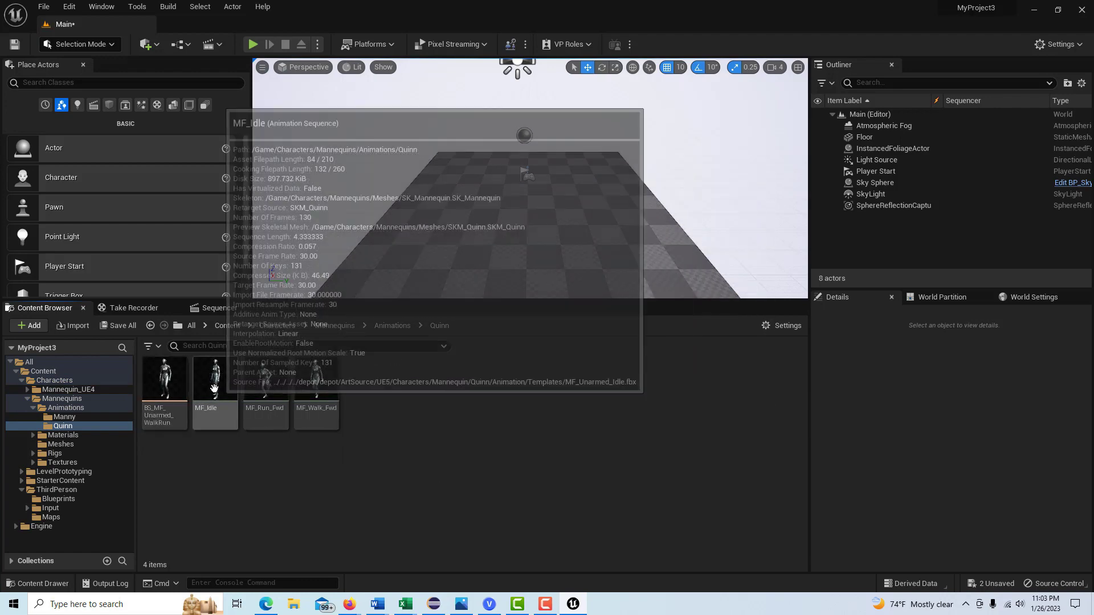
pyautogui.moveTo(215, 381); pyautogui.dragTo(530, 207)
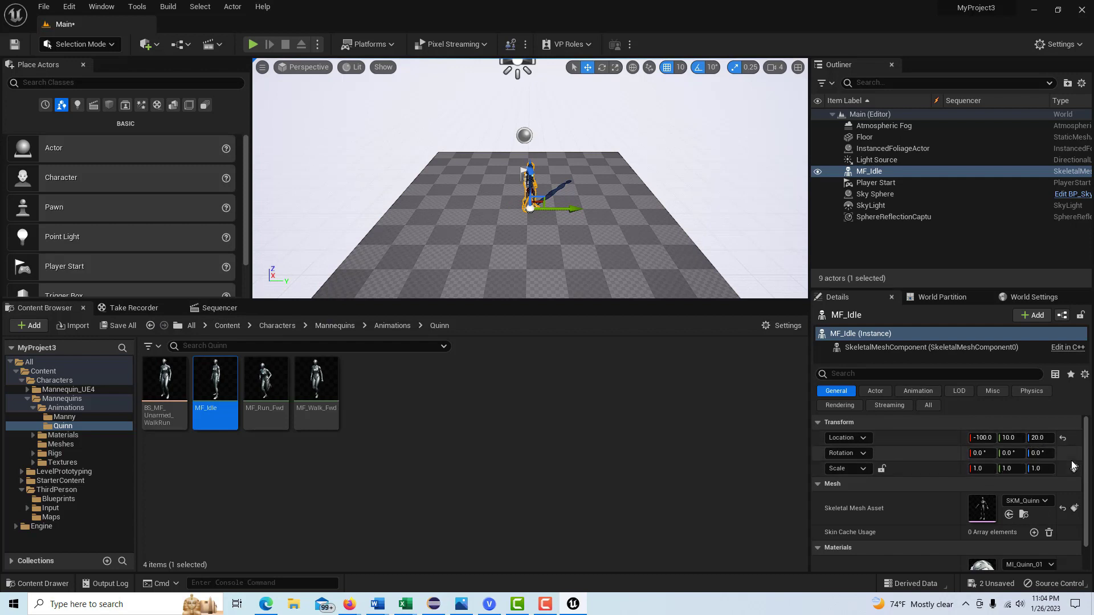
# Step: Set the MF_Idle actor's Rotation Z to 90 degrees
pyautogui.click(1038, 453)
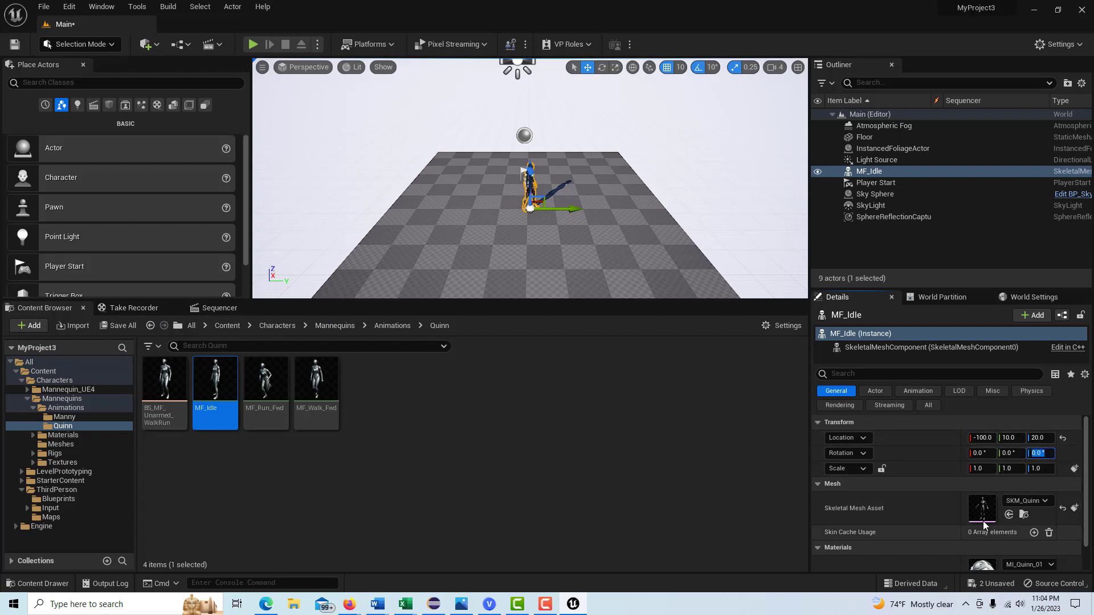
pyautogui.write('90')
pyautogui.press('Return')
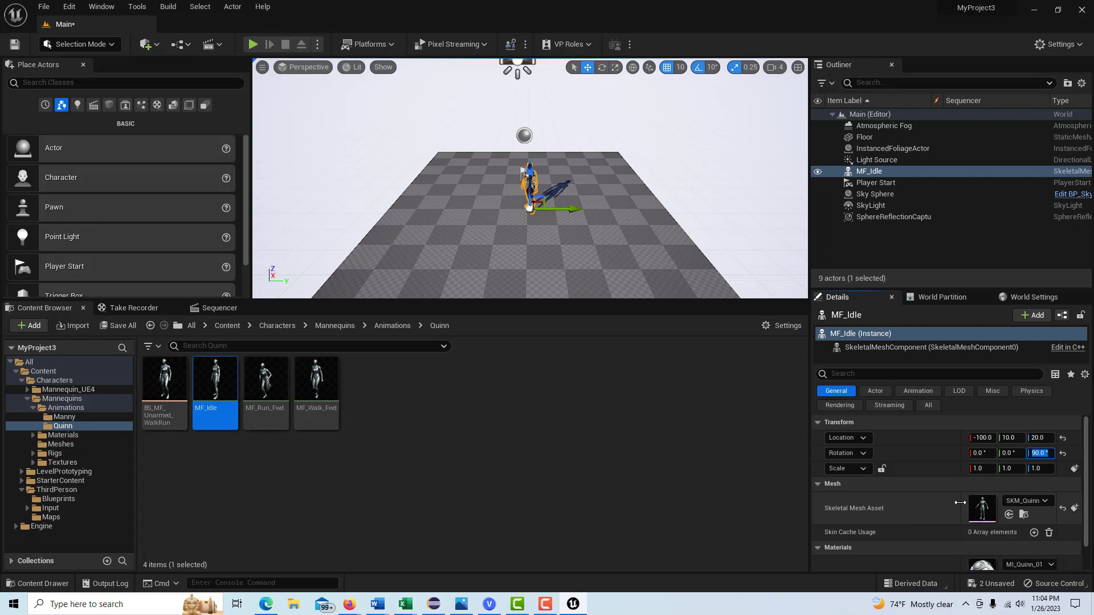
pyautogui.click(86, 84)
# Step: Place a Cine Camera Actor, then set viewport camera speed and grid snap to 1
pyautogui.write('cine')
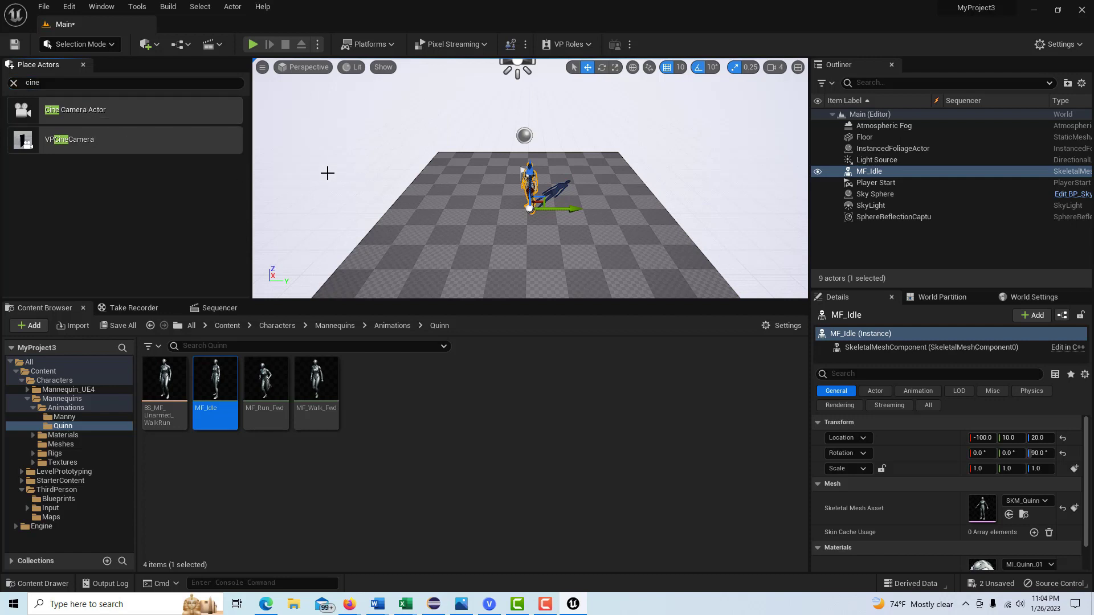
pyautogui.moveTo(140, 130); pyautogui.dragTo(544, 221)
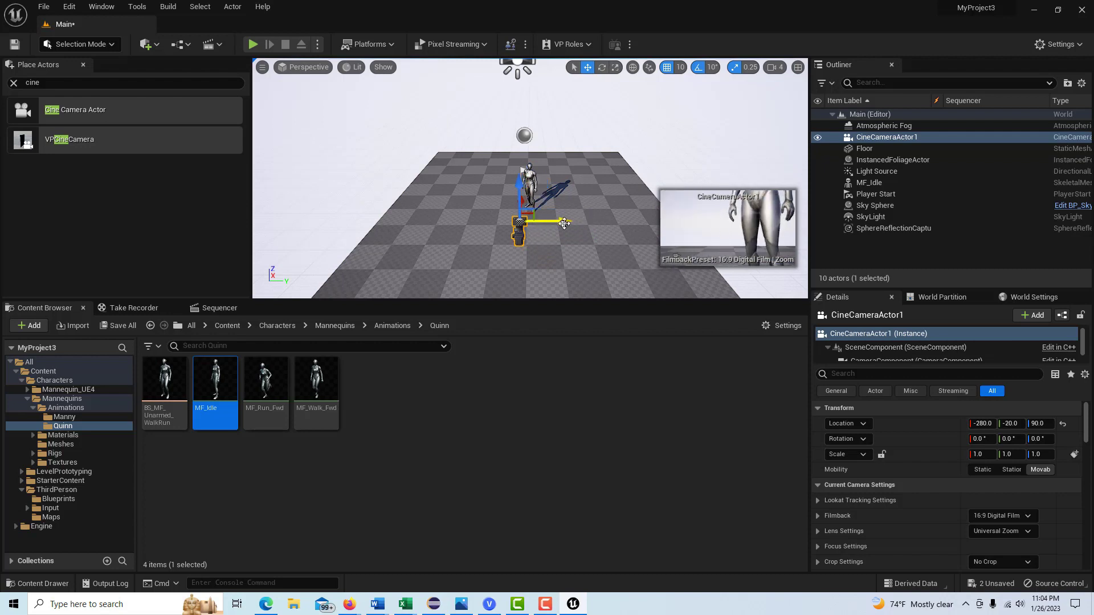
pyautogui.click(776, 67)
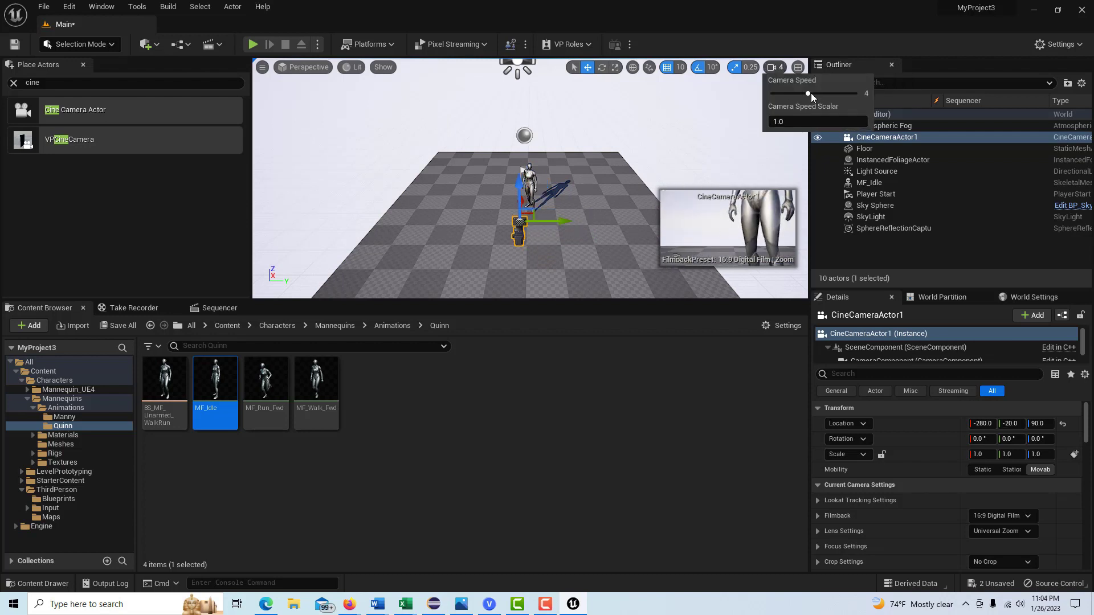
pyautogui.moveTo(809, 93); pyautogui.dragTo(737, 93)
pyautogui.click(678, 68)
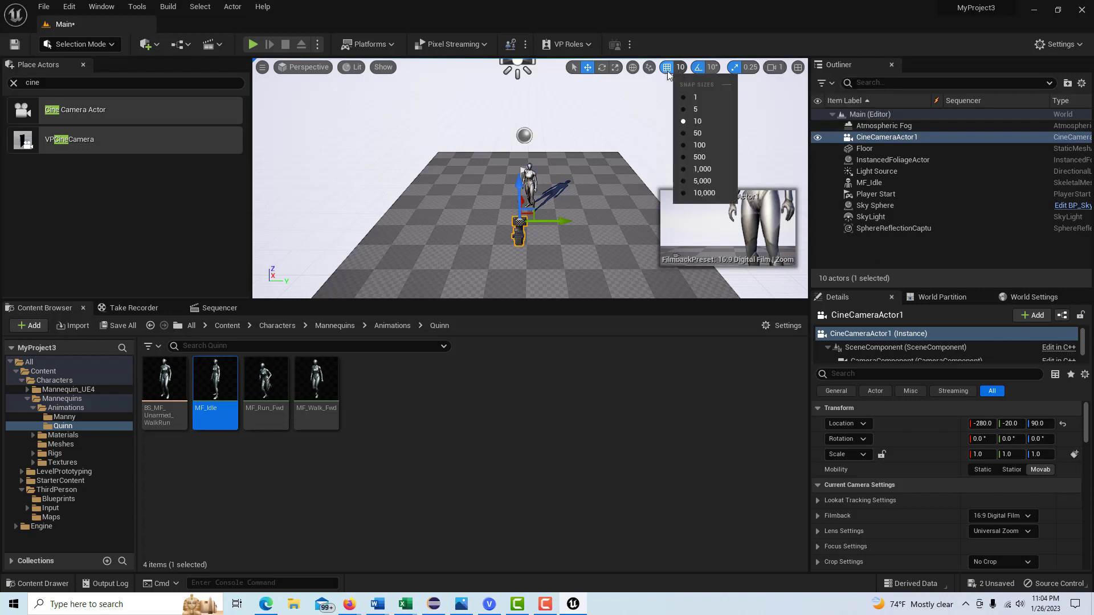
pyautogui.click(694, 97)
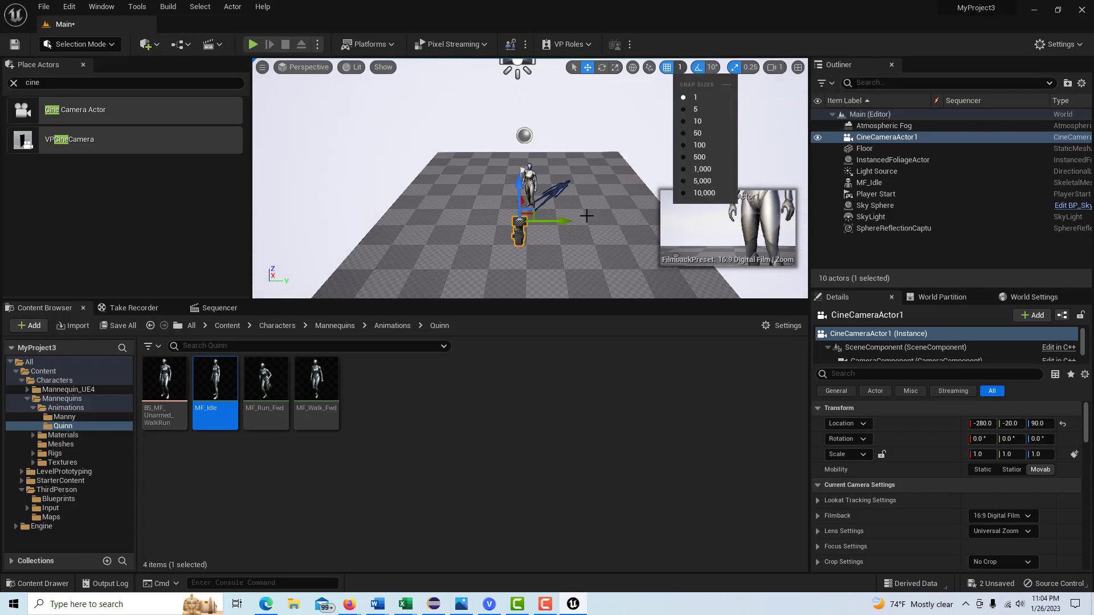
# Step: Position the cine camera at -526, 13, 140 so it frames the mannequin
pyautogui.moveTo(558, 221); pyautogui.dragTo(571, 222)
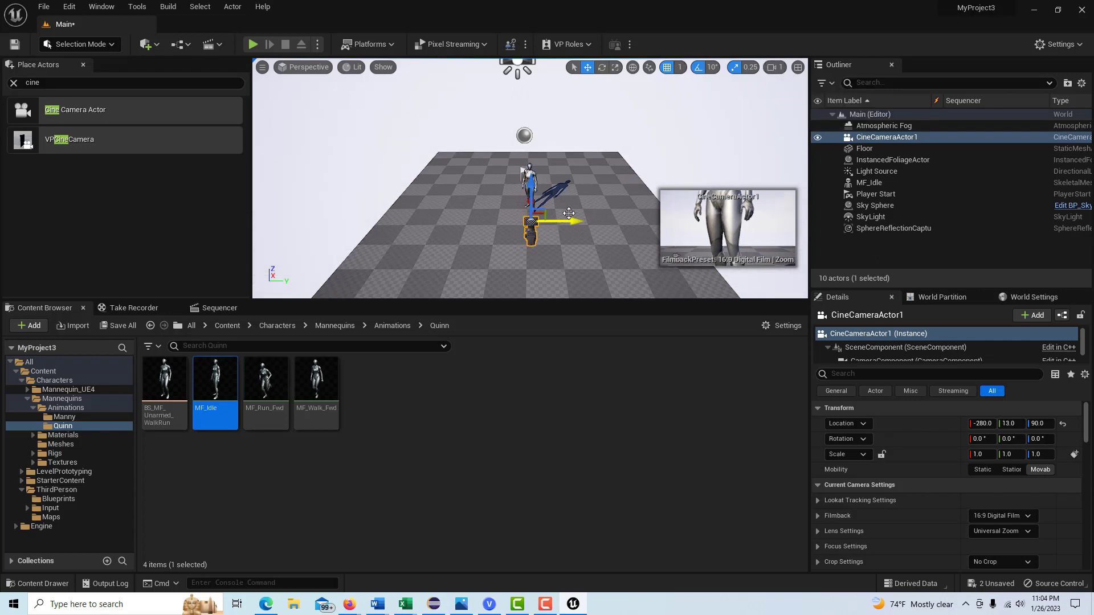
pyautogui.moveTo(970, 423); pyautogui.dragTo(926, 423)
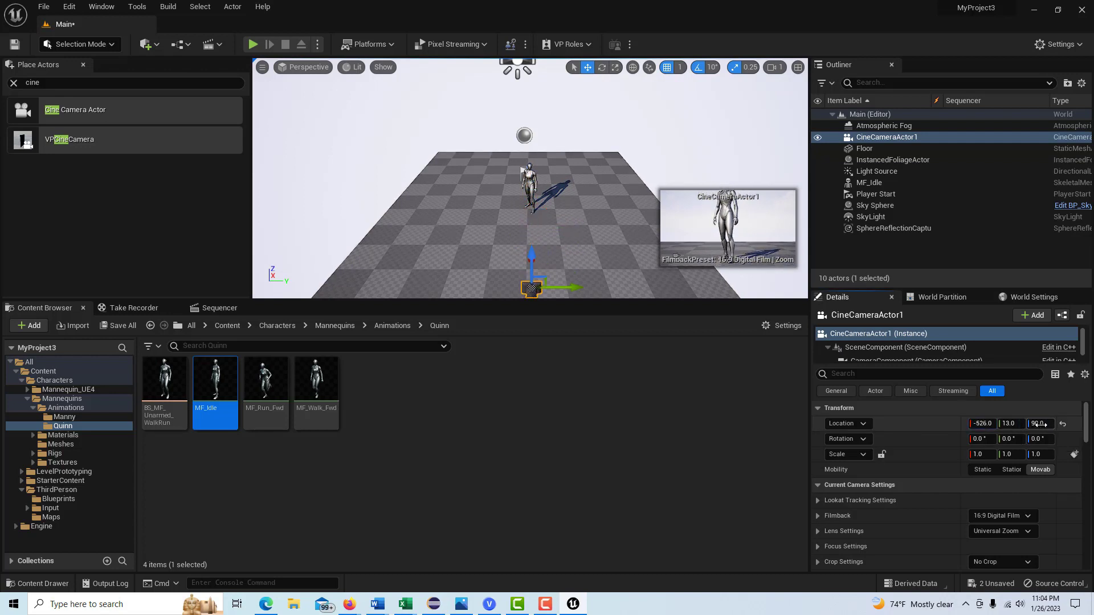
pyautogui.moveTo(1038, 423); pyautogui.dragTo(1065, 424)
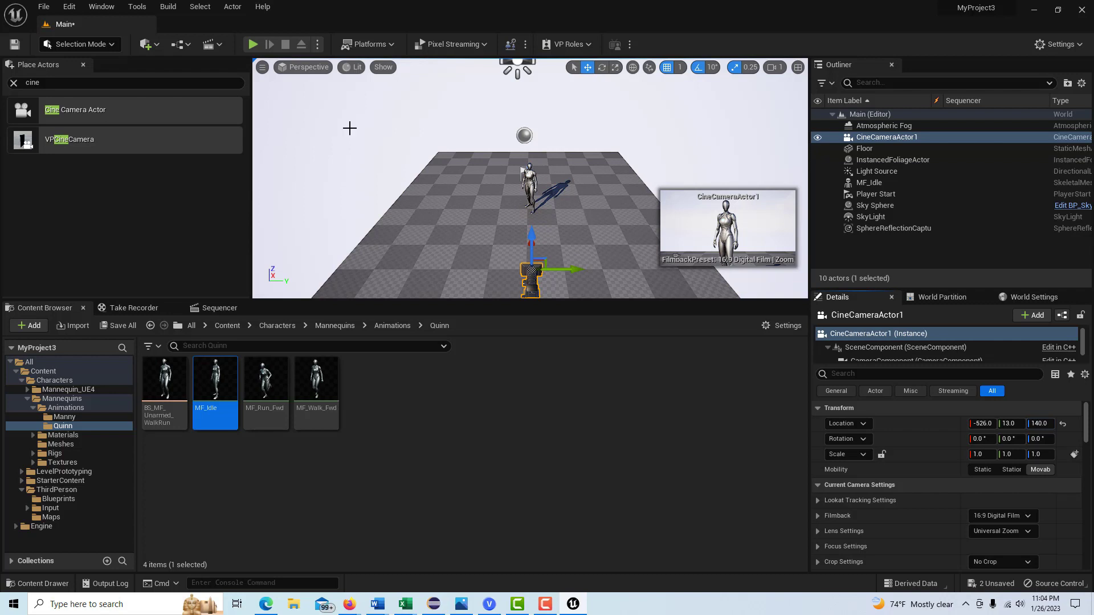
pyautogui.click(29, 83)
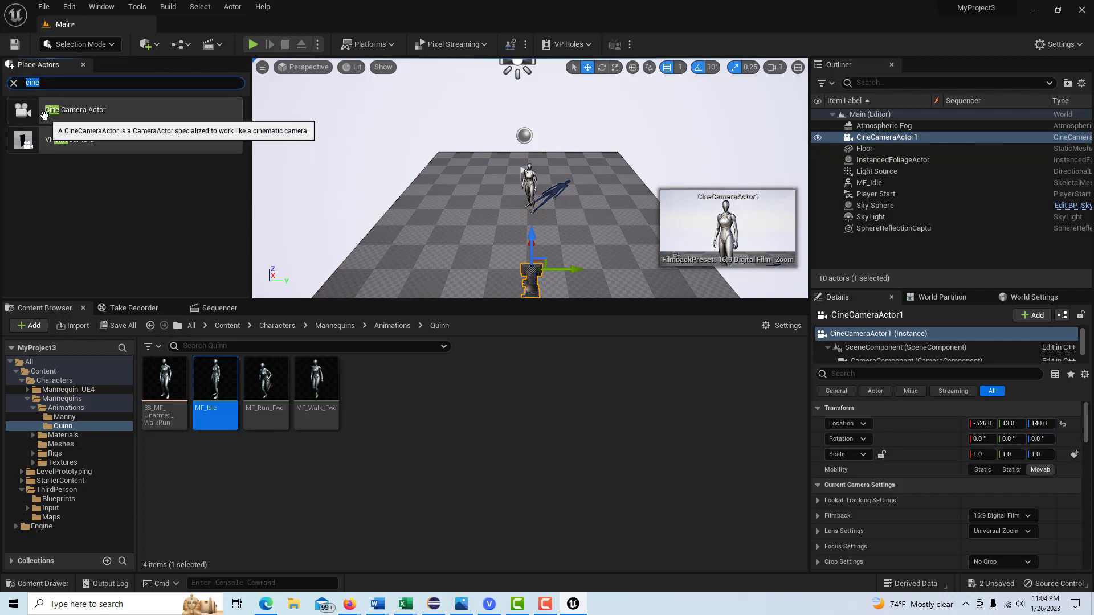
# Step: Place an HDRIBackdrop actor and set its location to 0, 0, 0
pyautogui.press('BackSpace')
pyautogui.write('hdri')
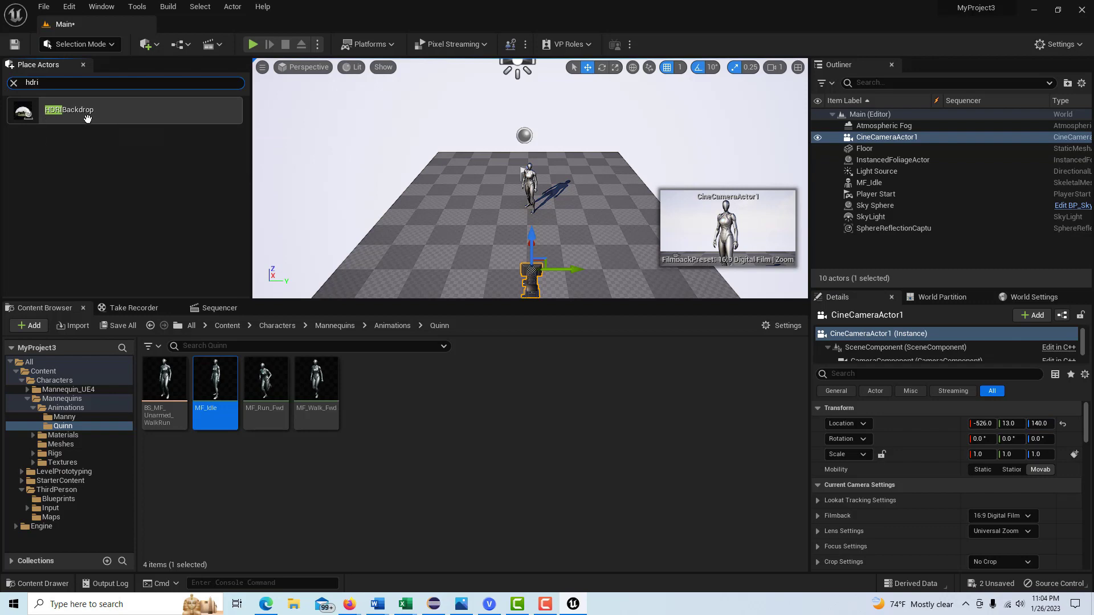
pyautogui.moveTo(88, 118); pyautogui.dragTo(339, 185)
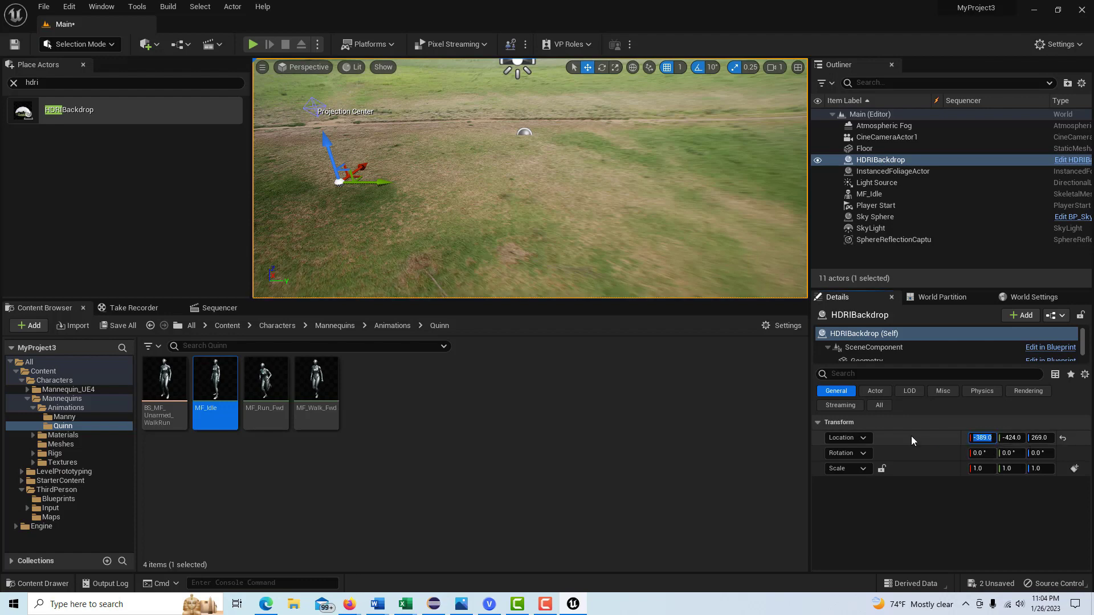
pyautogui.write('0')
pyautogui.press('Tab')
pyautogui.write('0')
pyautogui.press('Tab')
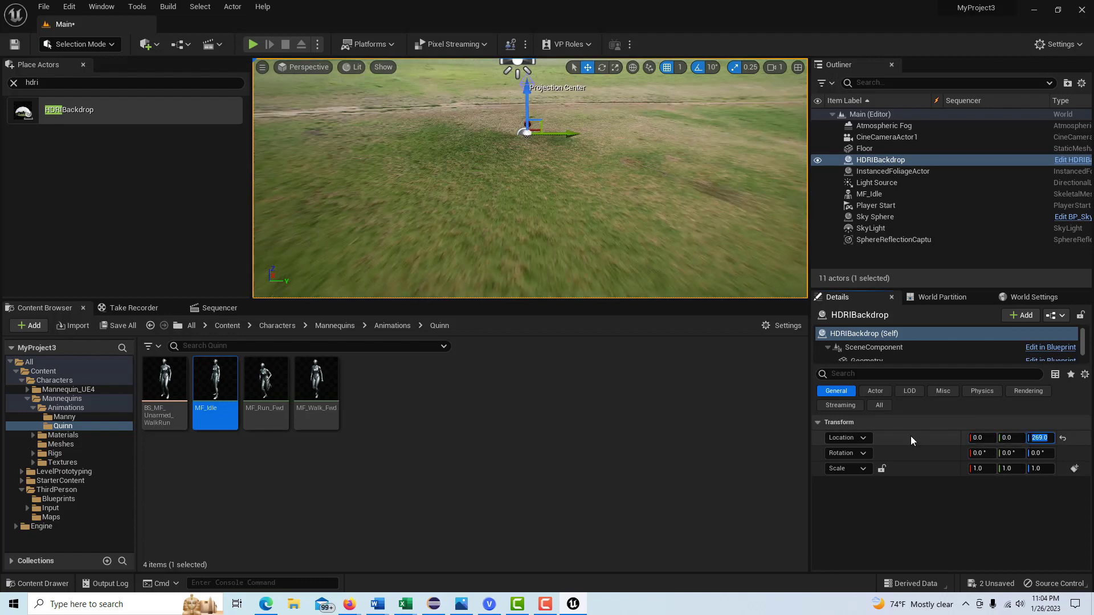
pyautogui.write('0')
pyautogui.press('Return')
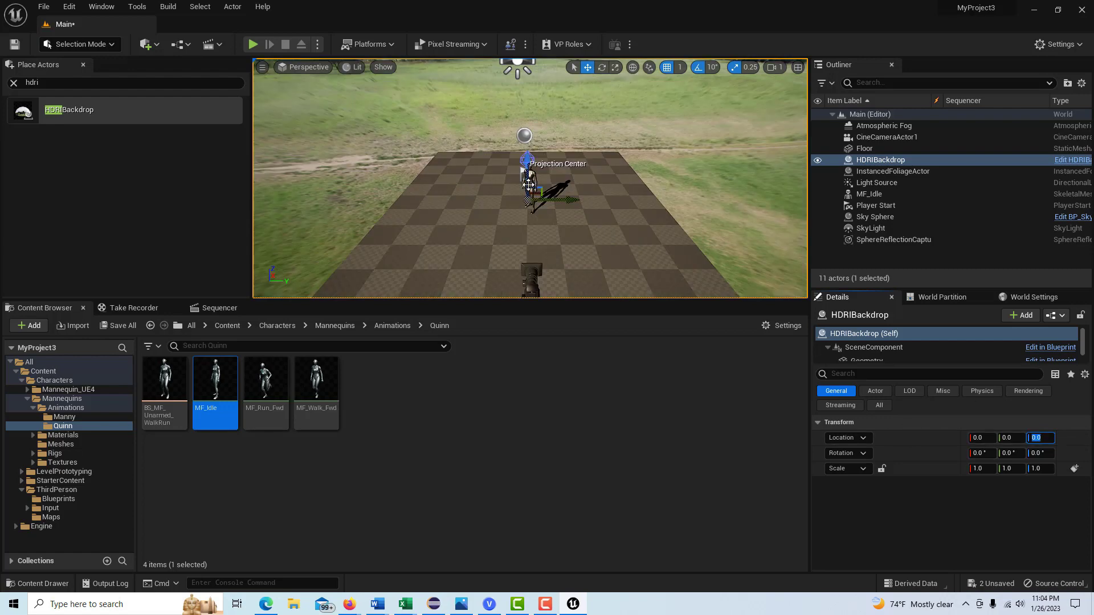
# Step: Shift the backdrop along X to 84, 0, 24 and view the mannequin past the camera
pyautogui.moveTo(531, 192); pyautogui.dragTo(524, 151)
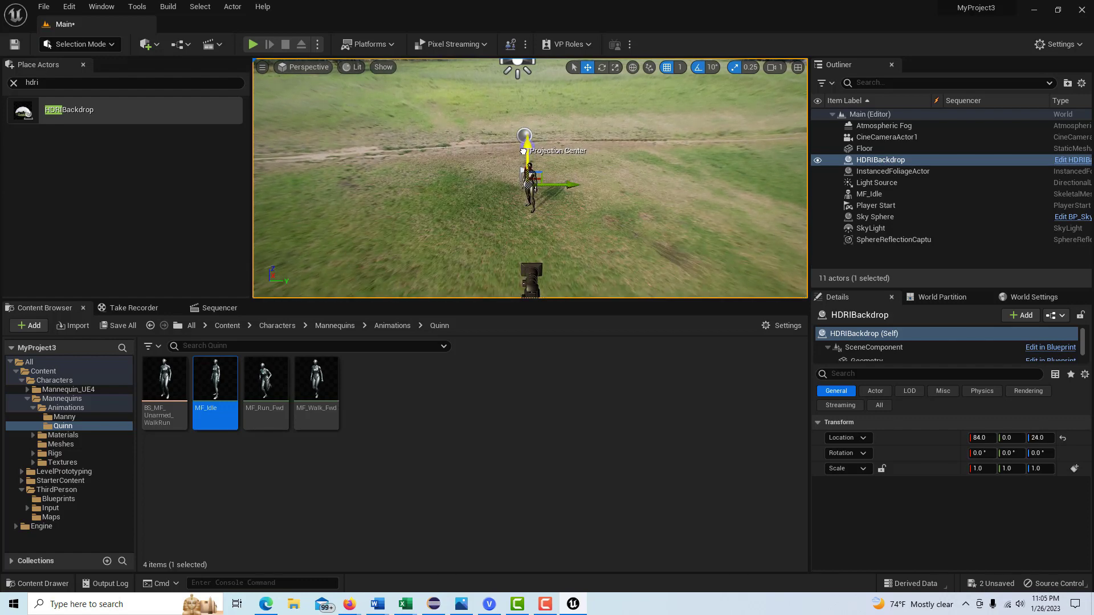
pyautogui.moveTo(575, 220); pyautogui.dragTo(573, 220, button='right')
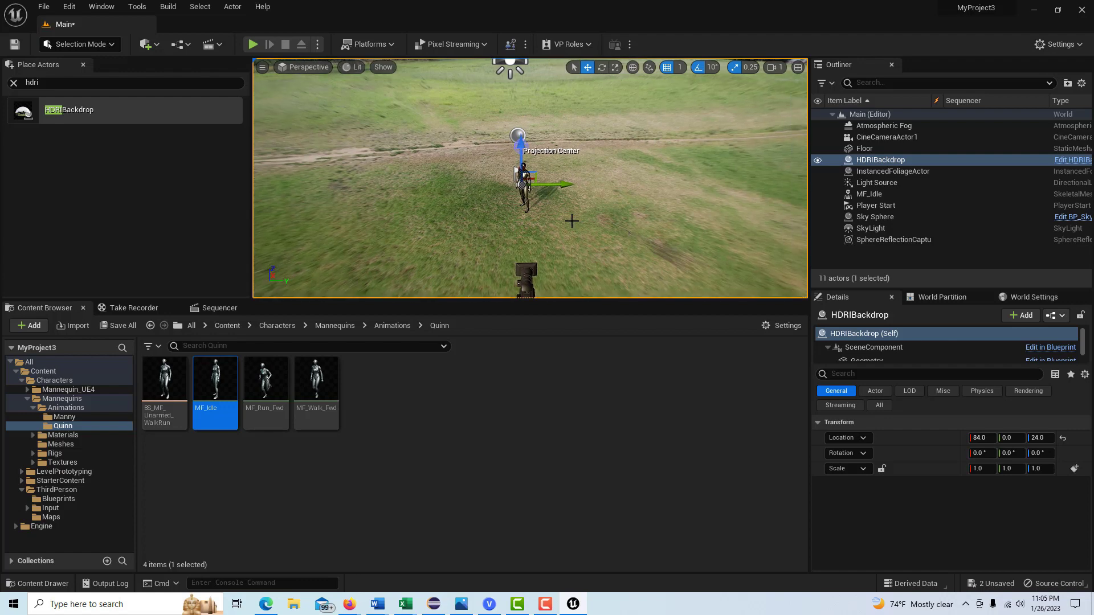
pyautogui.moveTo(563, 251); pyautogui.dragTo(570, 277, button='right')
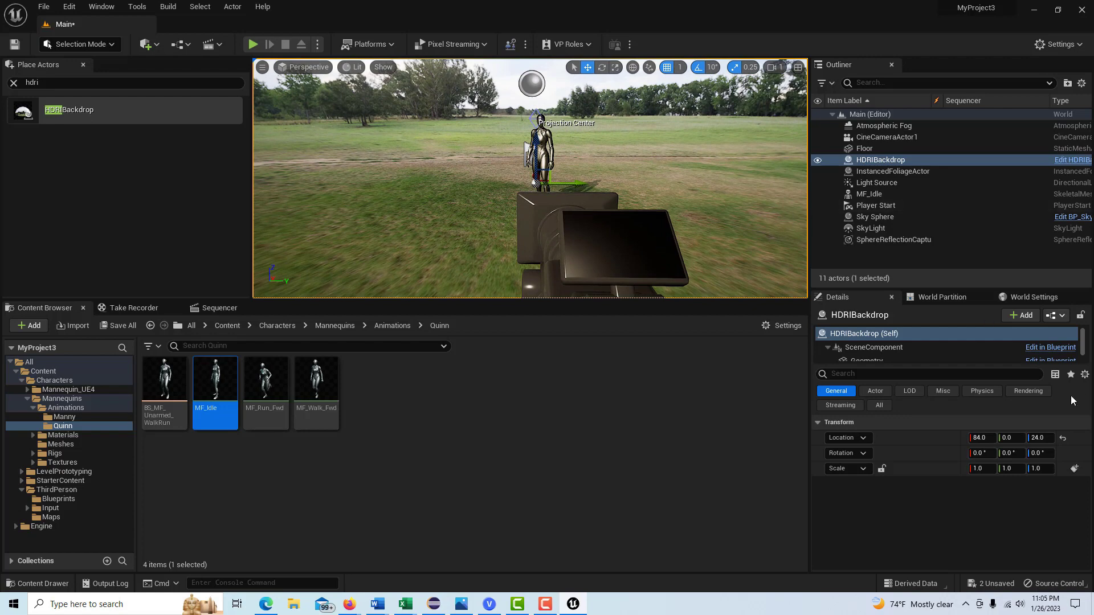
# Step: Set CineCameraActor1's Current Aperture from 2.8 to 22.0 and clear the property search
pyautogui.click(906, 140)
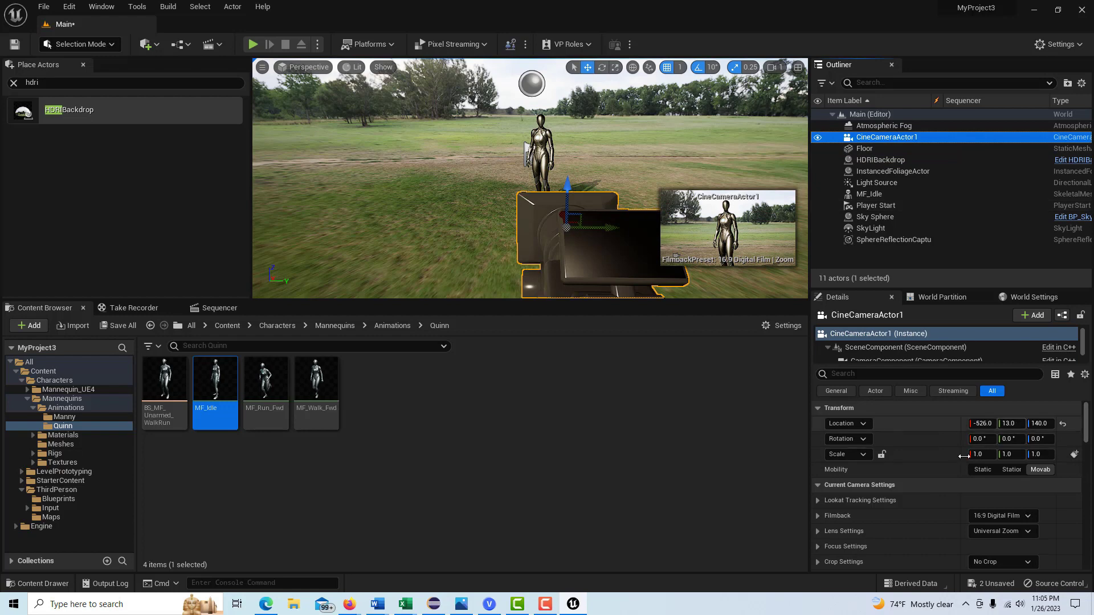
pyautogui.click(881, 374)
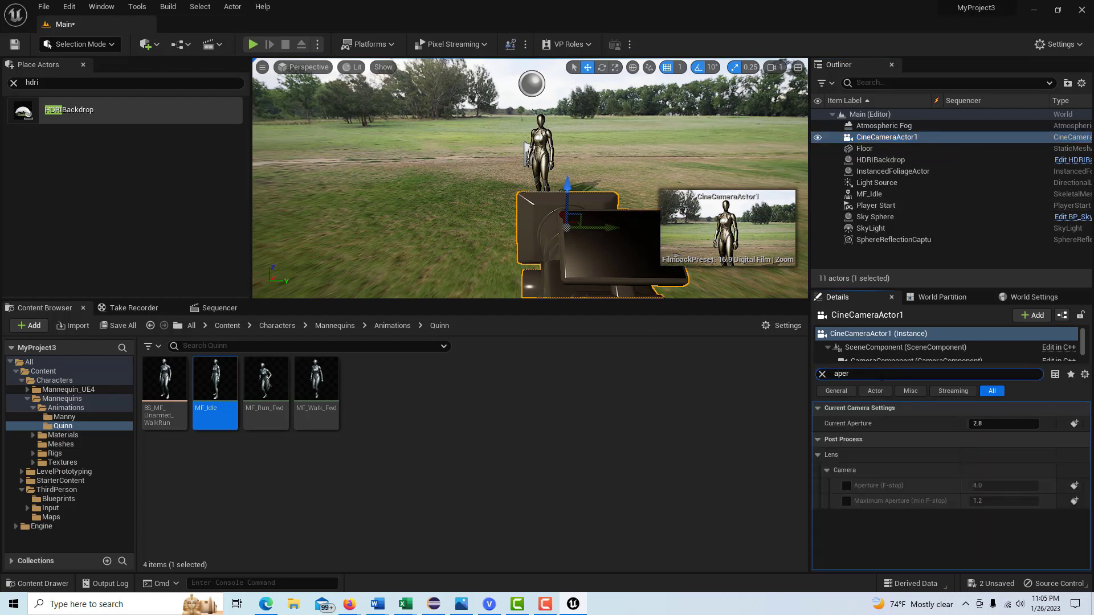
pyautogui.moveTo(972, 424); pyautogui.dragTo(1032, 424)
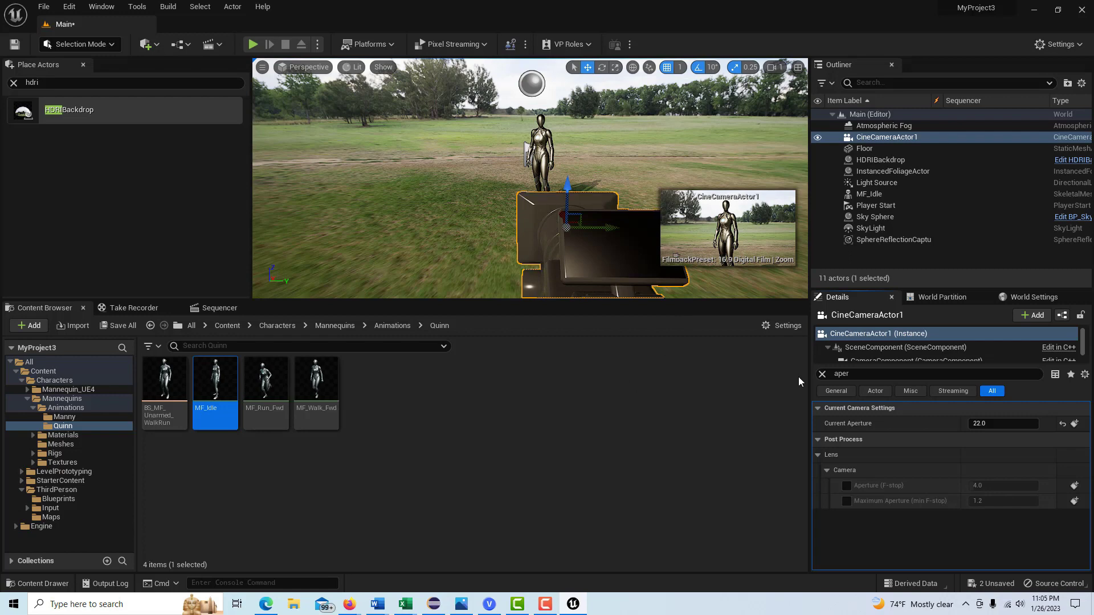
pyautogui.press('BackSpace')
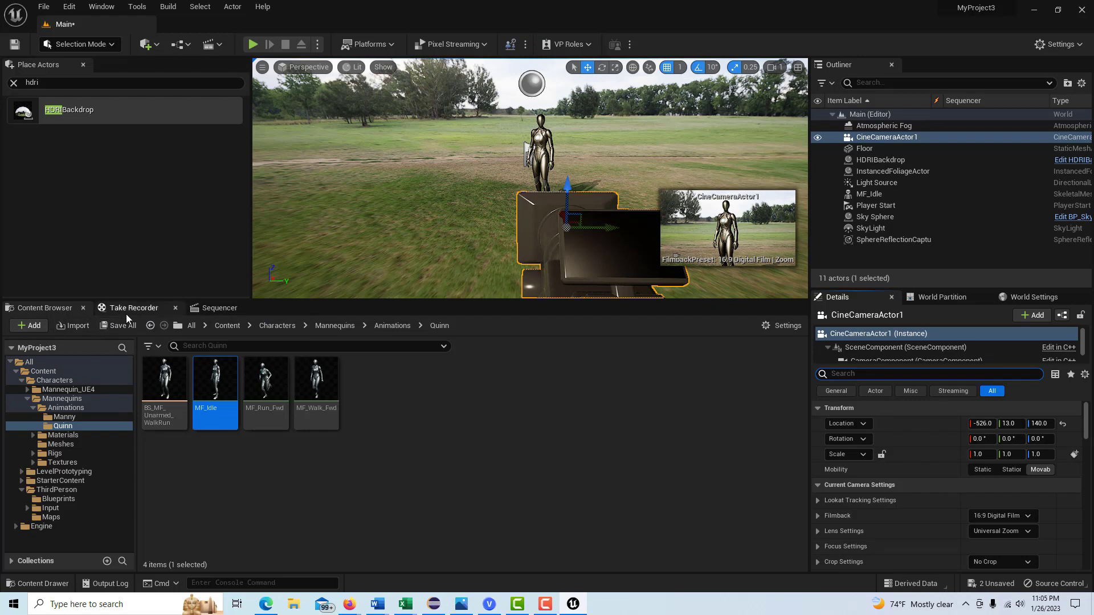
# Step: Add CineCameraActor1 to the PendingTake sequence via Track > Actor To Sequencer
pyautogui.click(211, 310)
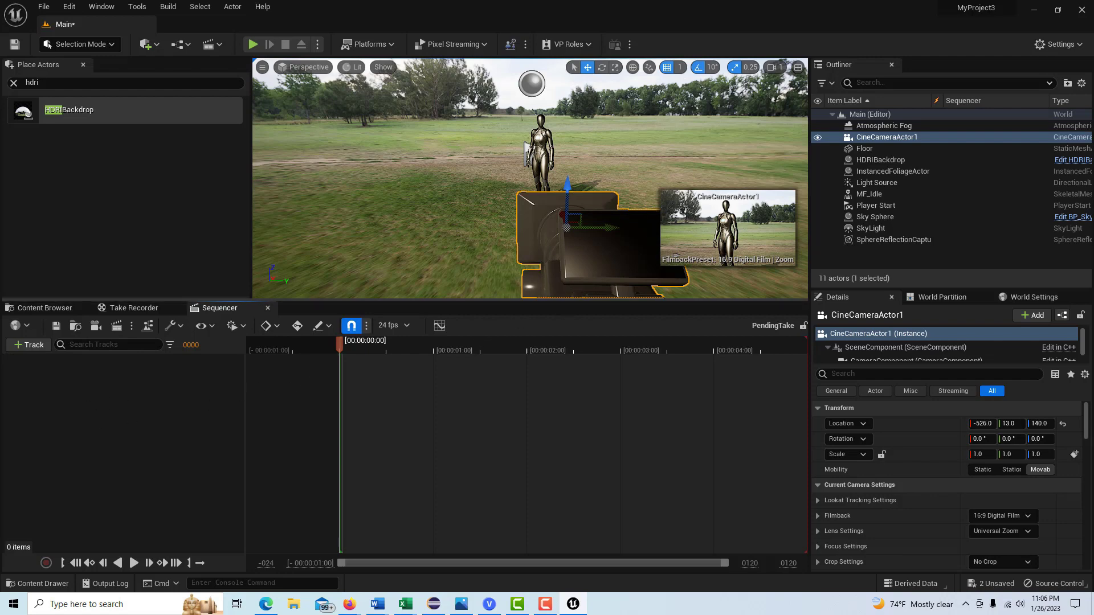
pyautogui.click(920, 139)
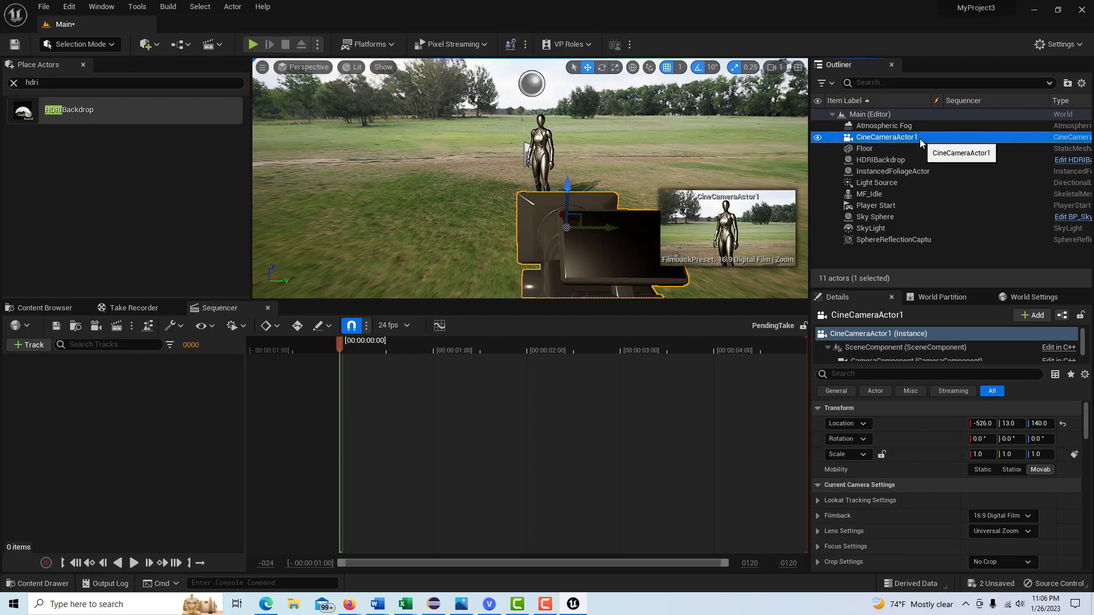
pyautogui.click(16, 347)
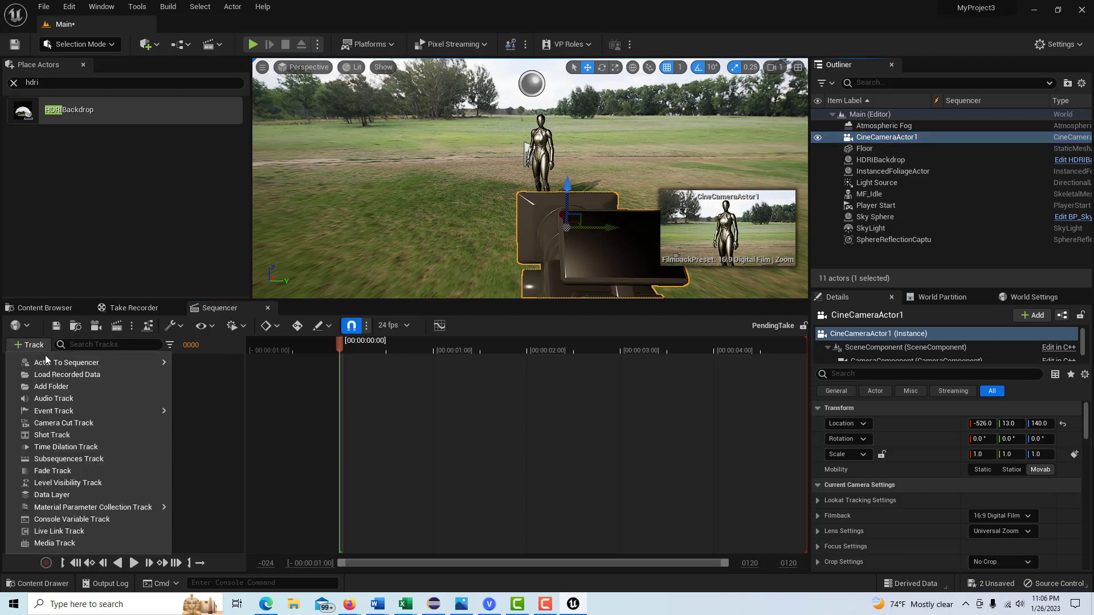
pyautogui.moveTo(72, 364)
pyautogui.click(248, 369)
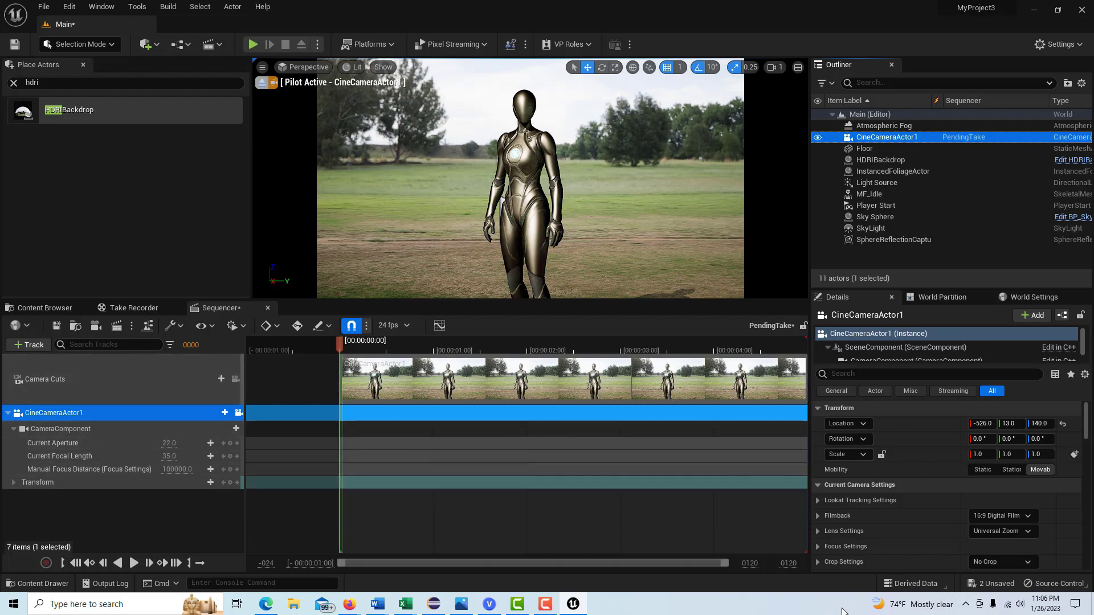
pyautogui.click(795, 564)
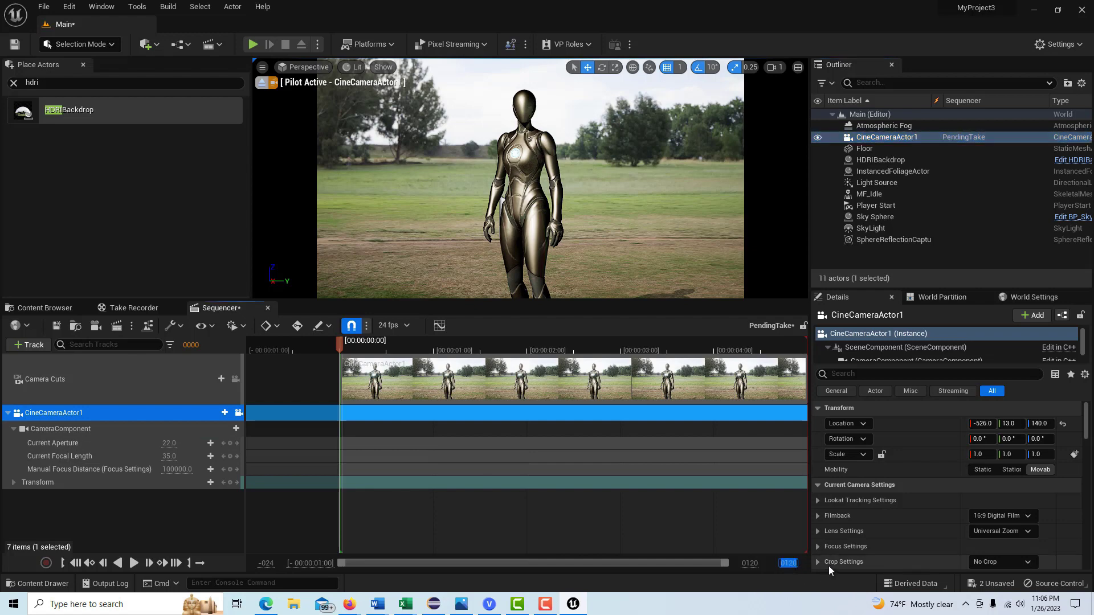
# Step: Set the Sequencer working range end to 500
pyautogui.write('500')
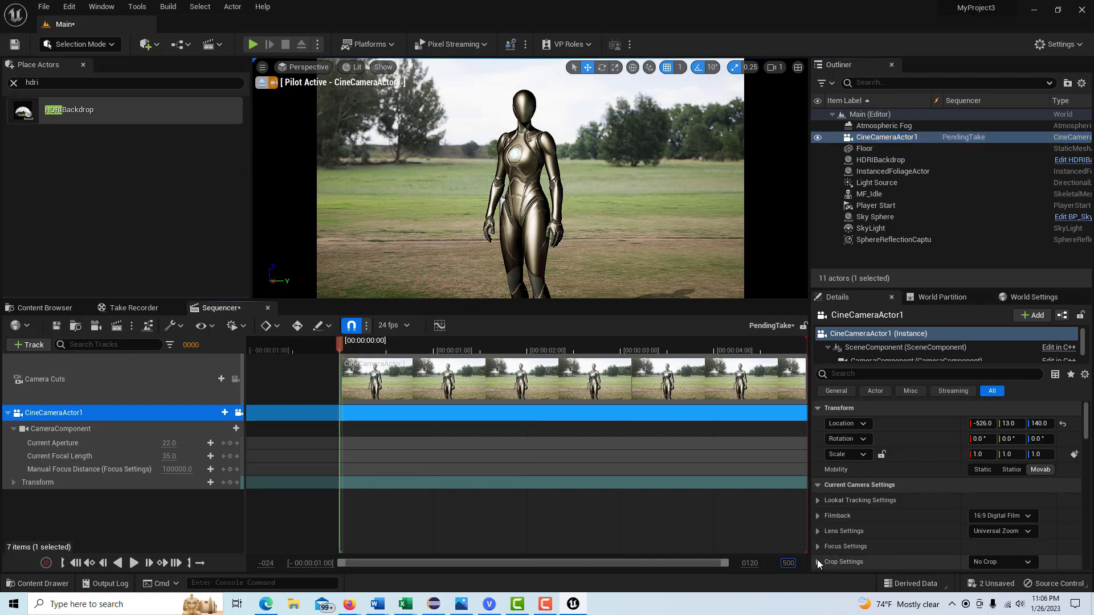
pyautogui.press('Return')
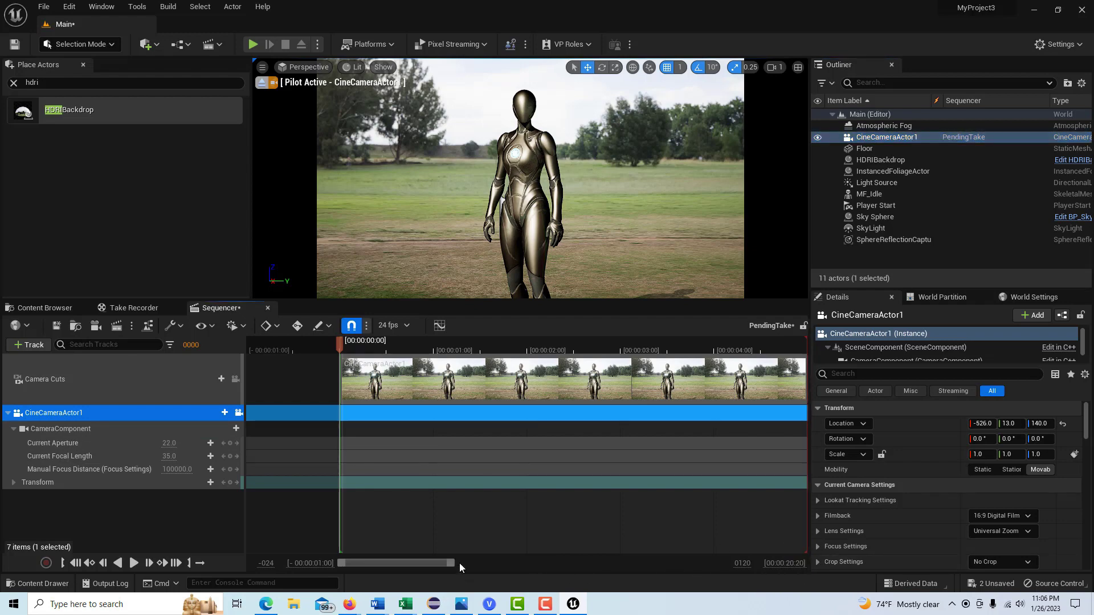
pyautogui.moveTo(450, 566); pyautogui.dragTo(561, 564)
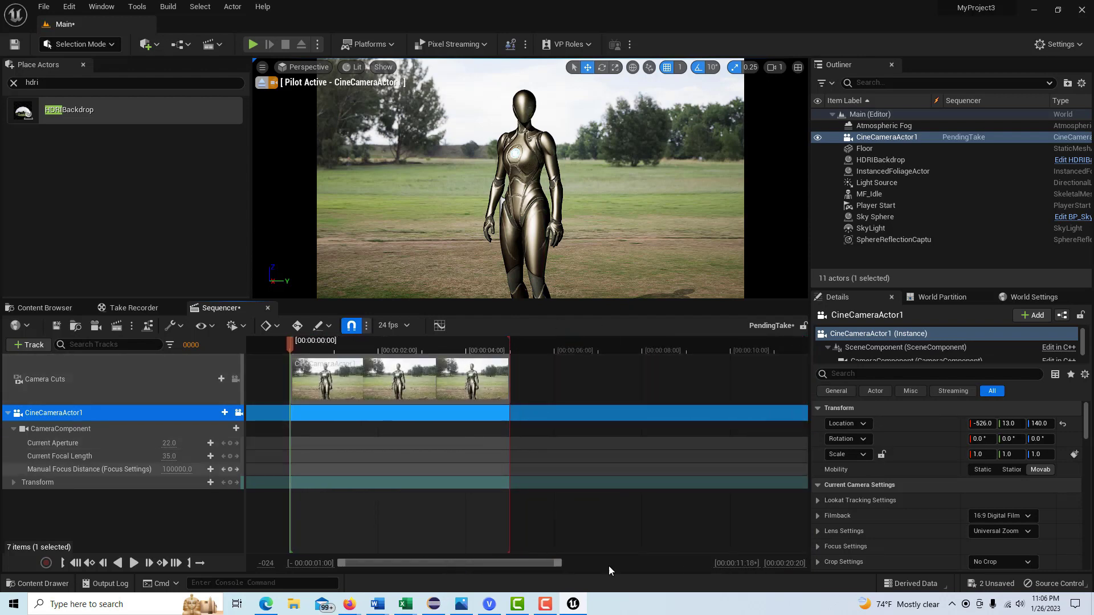
pyautogui.moveTo(570, 566); pyautogui.dragTo(595, 564)
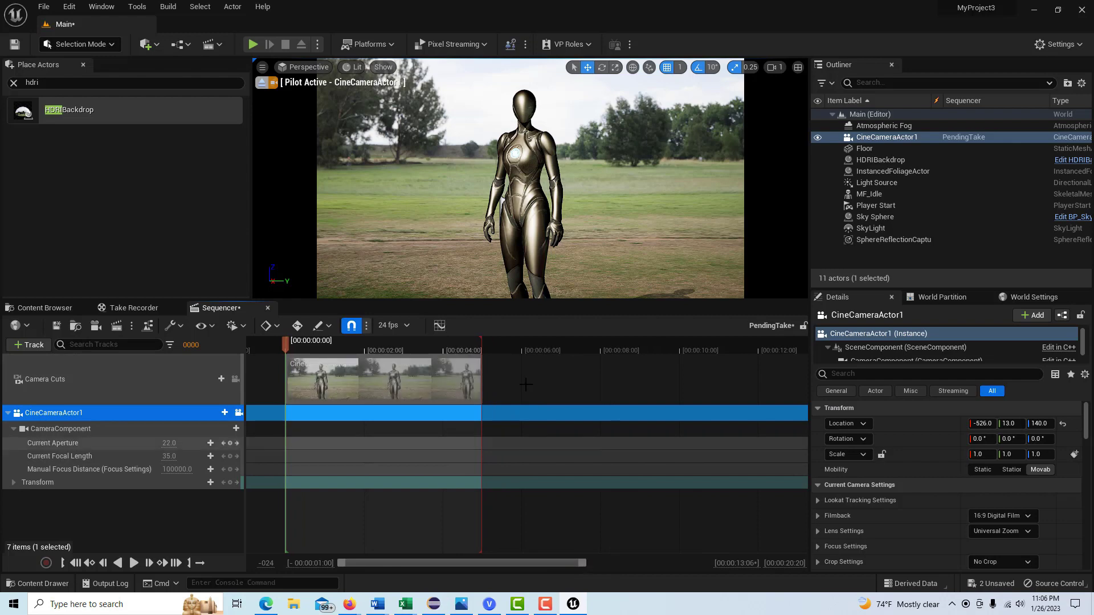
# Step: Extend the sequence end and the Camera Cuts section to about 10 seconds (frame 261)
pyautogui.moveTo(480, 346); pyautogui.dragTo(506, 348, button='right')
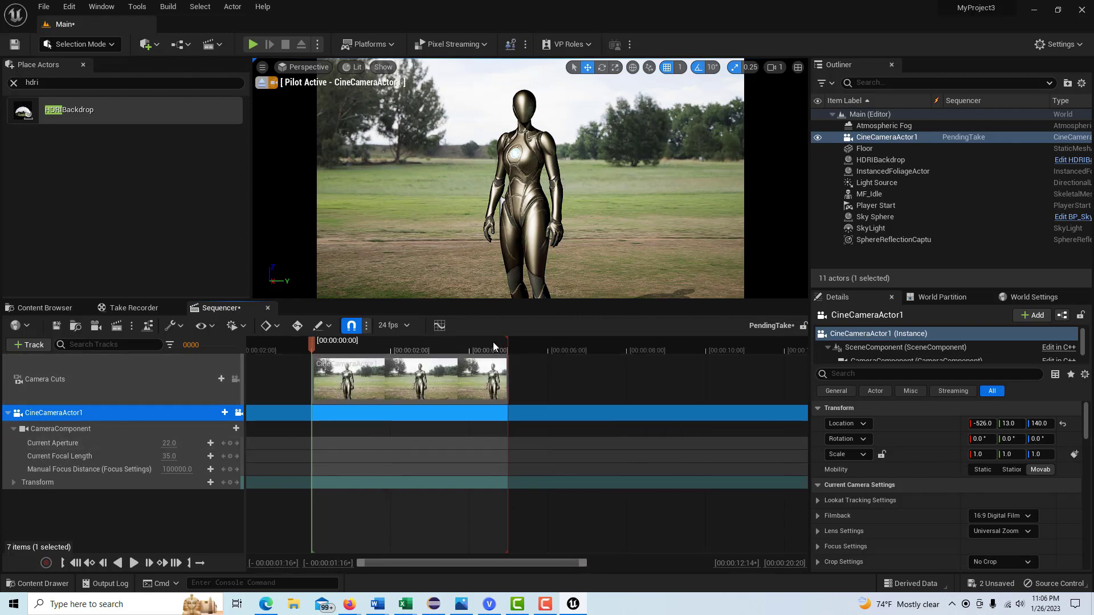
pyautogui.moveTo(511, 344); pyautogui.dragTo(742, 353)
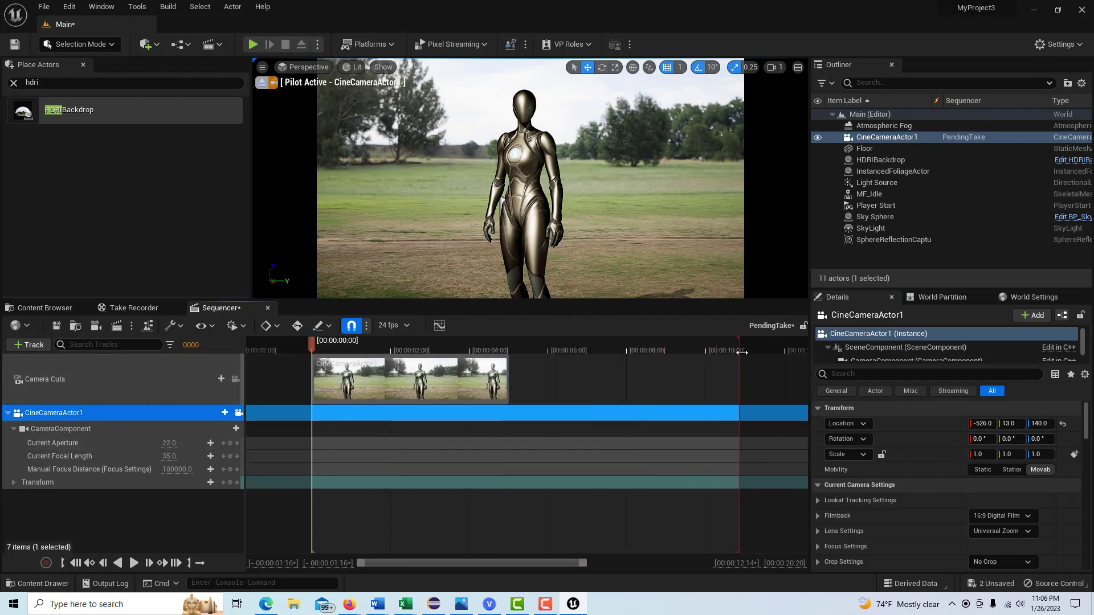
pyautogui.moveTo(509, 383); pyautogui.dragTo(739, 384)
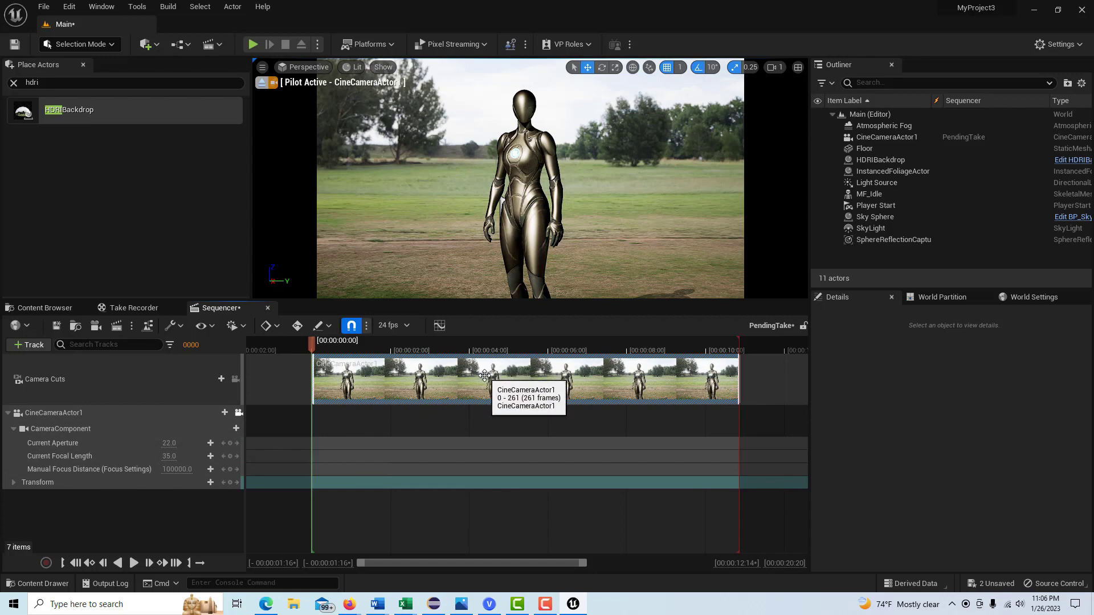
# Step: Turn on auto-key, select CineCameraActor1 and key its Transform at frame 0 (-526, 13, 140)
pyautogui.click(297, 325)
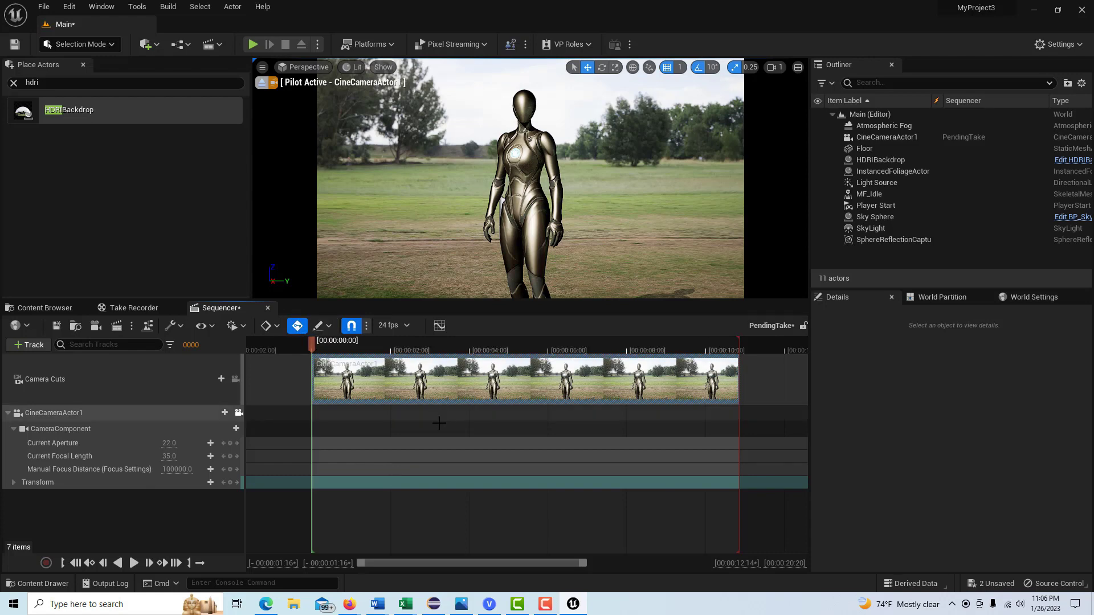
pyautogui.click(886, 140)
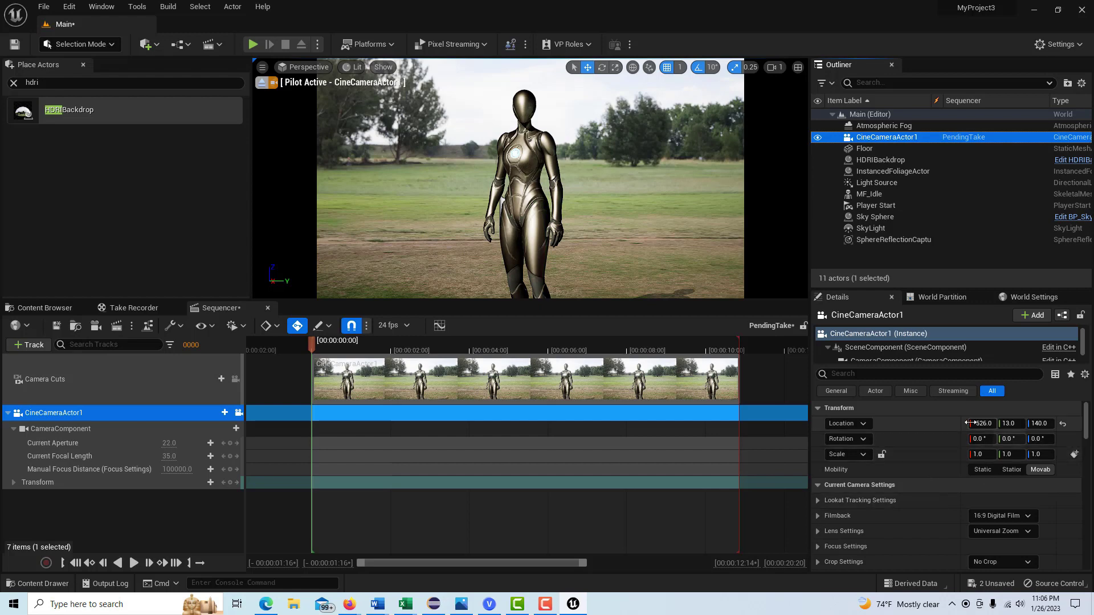
pyautogui.click(230, 483)
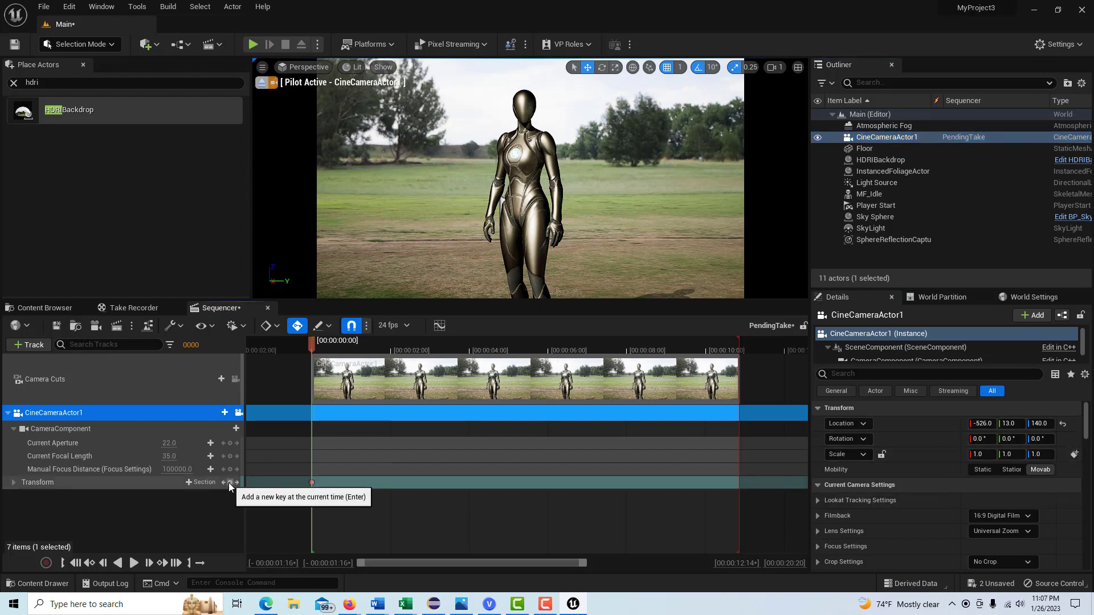
# Step: On the last frame, dolly the camera to -358, 13, 164, then play the push-in from the start
pyautogui.click(176, 563)
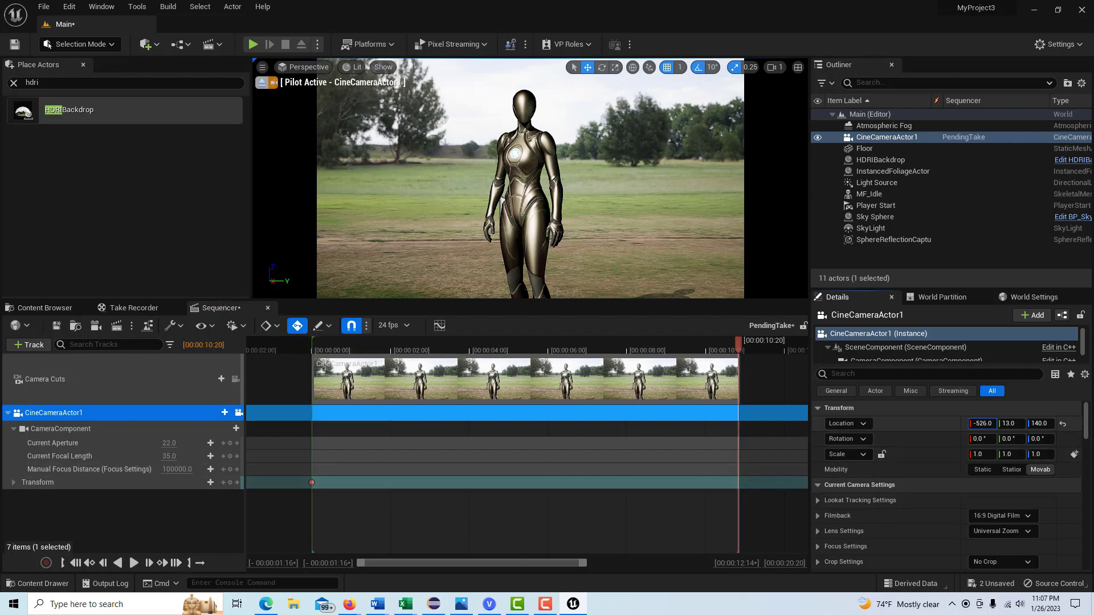
pyautogui.moveTo(981, 423); pyautogui.dragTo(1052, 424)
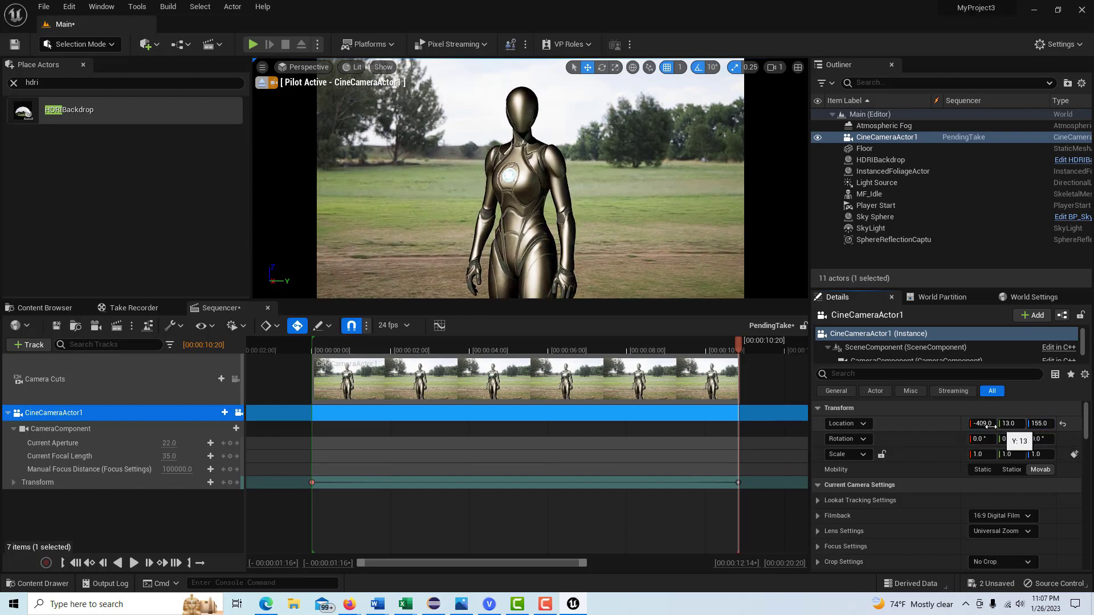
pyautogui.moveTo(981, 423); pyautogui.dragTo(1048, 424)
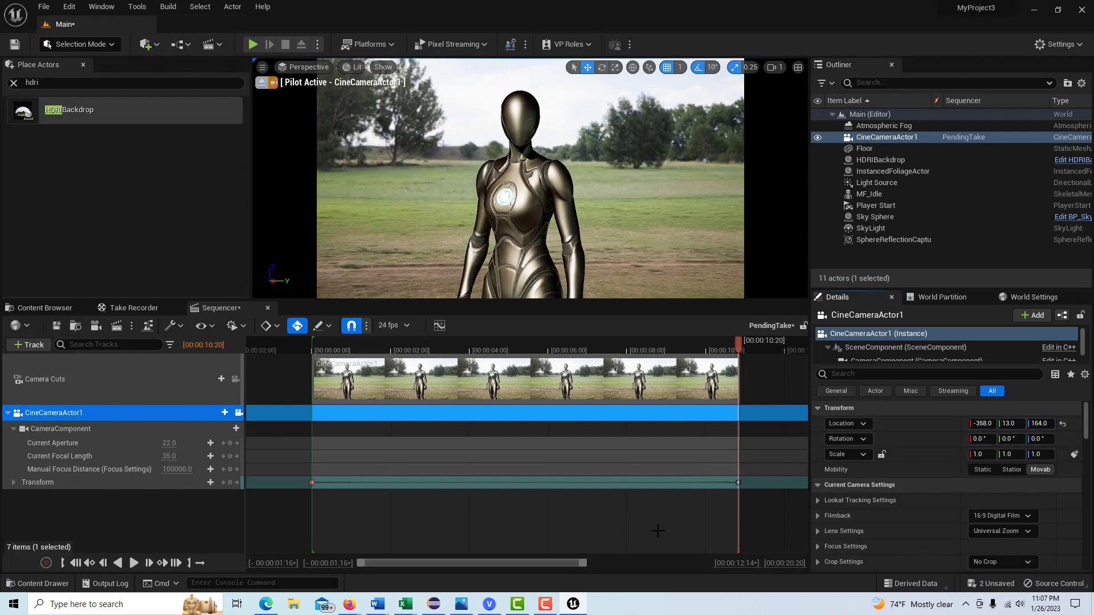
pyautogui.click(83, 565)
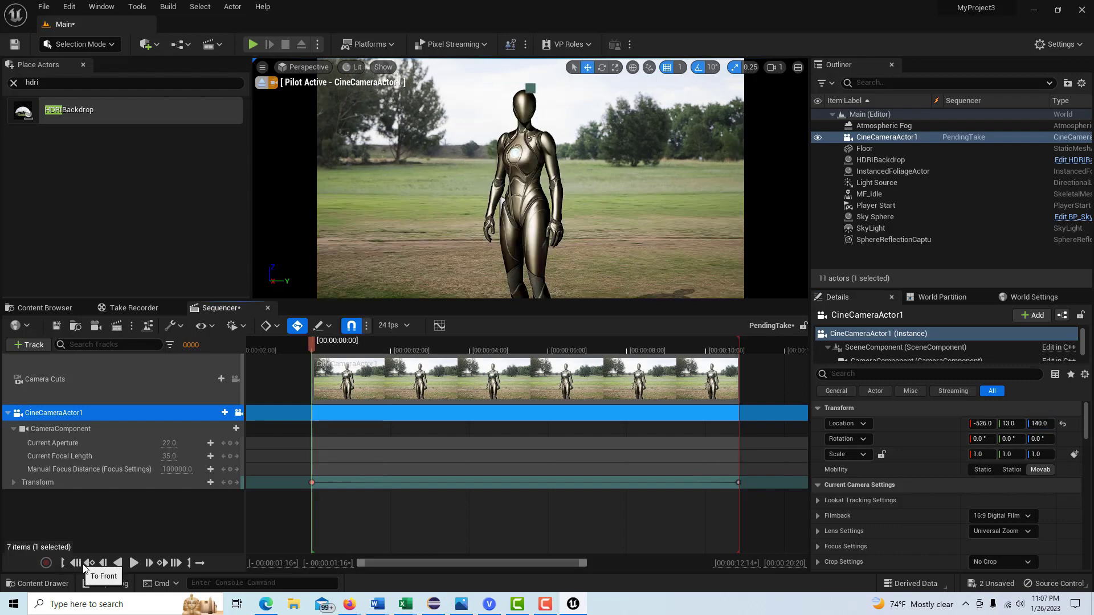
pyautogui.click(133, 565)
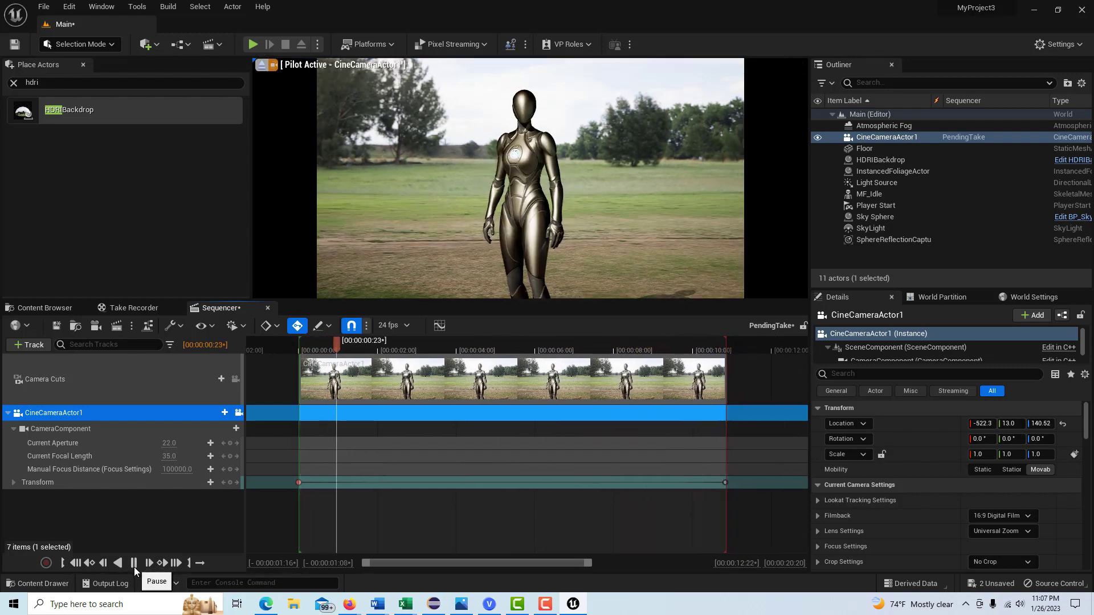
# Step: Pause Sequencer playback of the CineCameraActor1 dolly-in midway
pyautogui.click(134, 563)
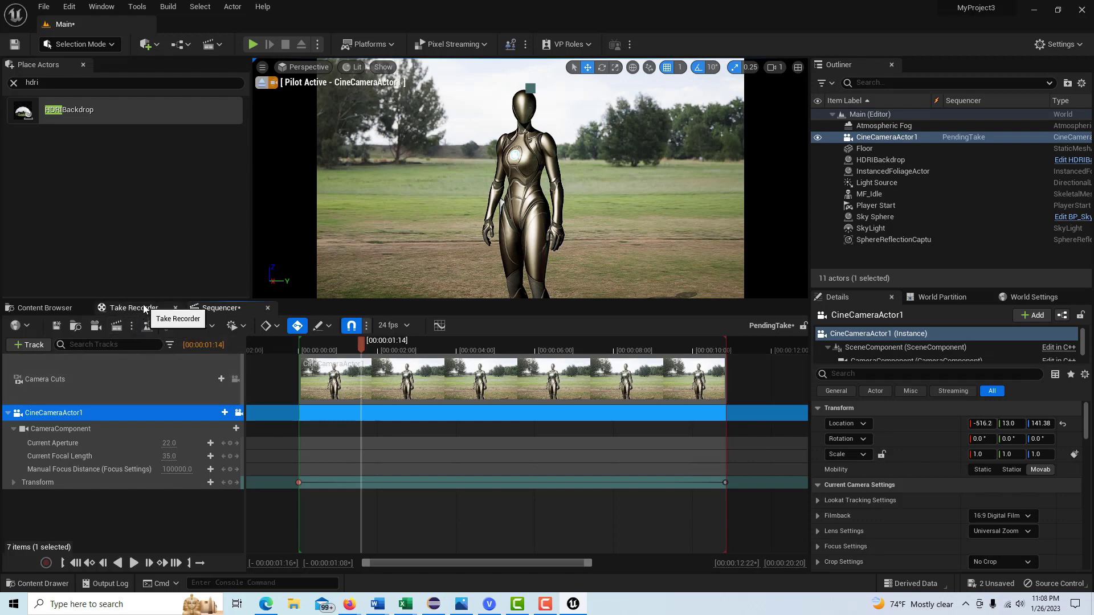
# Step: Add CineCameraActor1 as a Take Recorder source, then record and stop take 1 of Scene_1
pyautogui.click(139, 309)
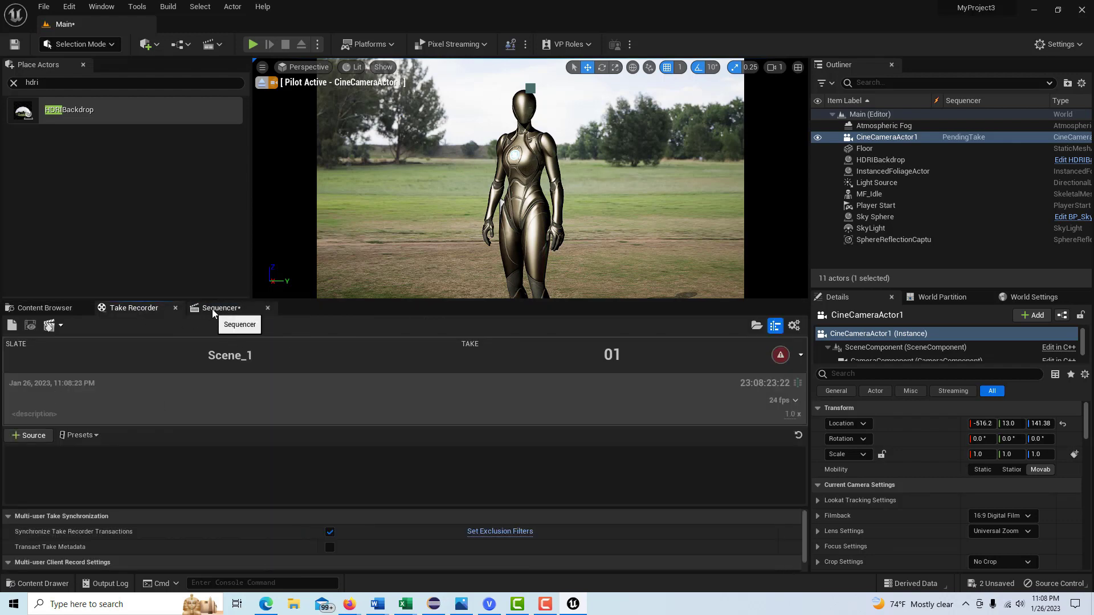
pyautogui.click(29, 435)
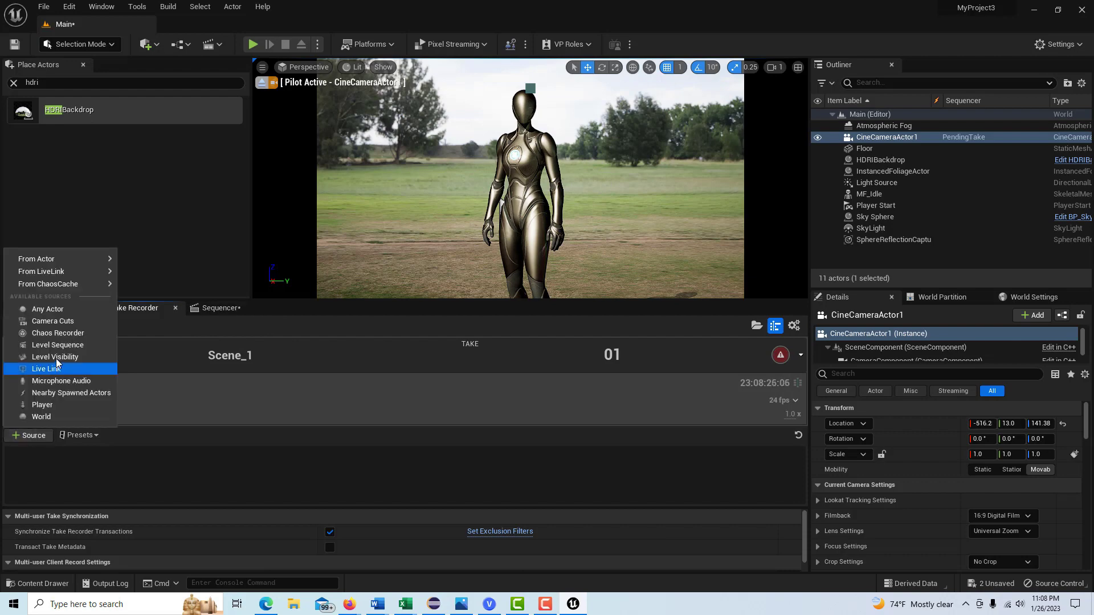
pyautogui.moveTo(72, 266)
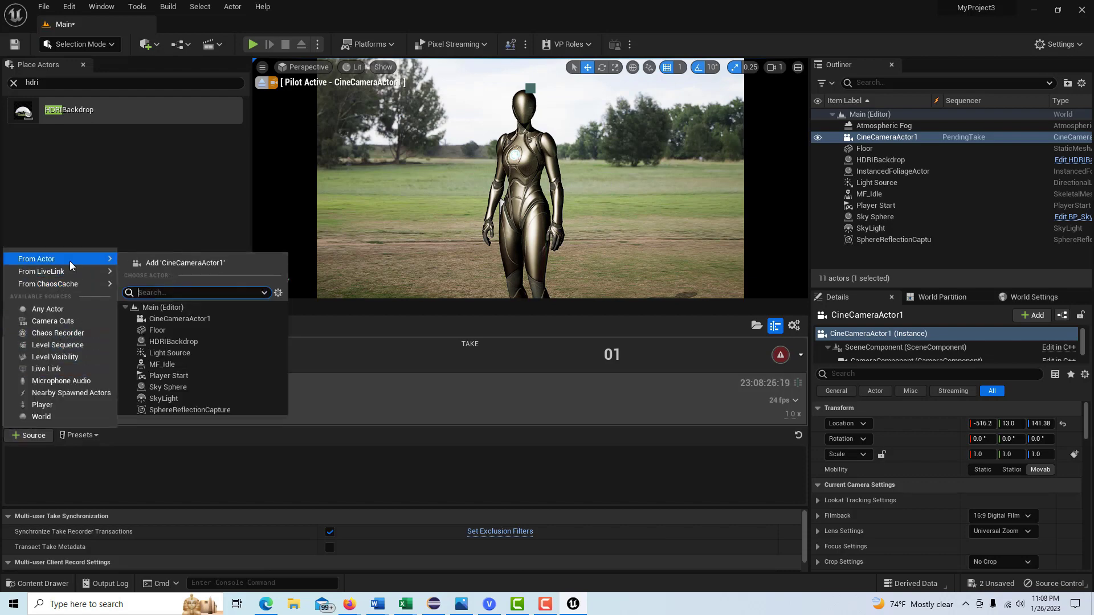
pyautogui.click(212, 263)
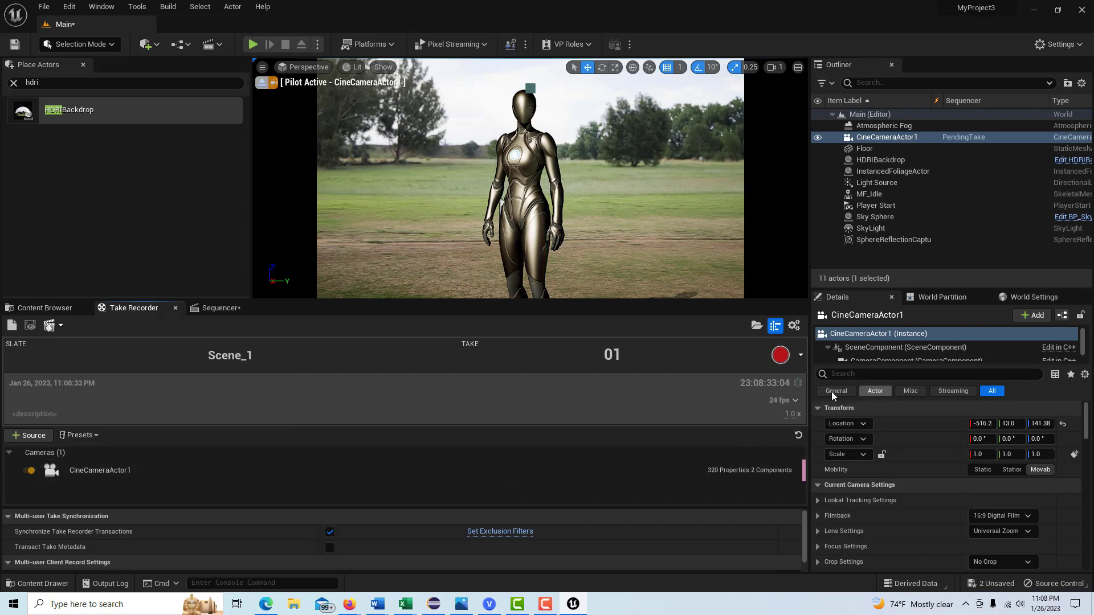
pyautogui.click(781, 355)
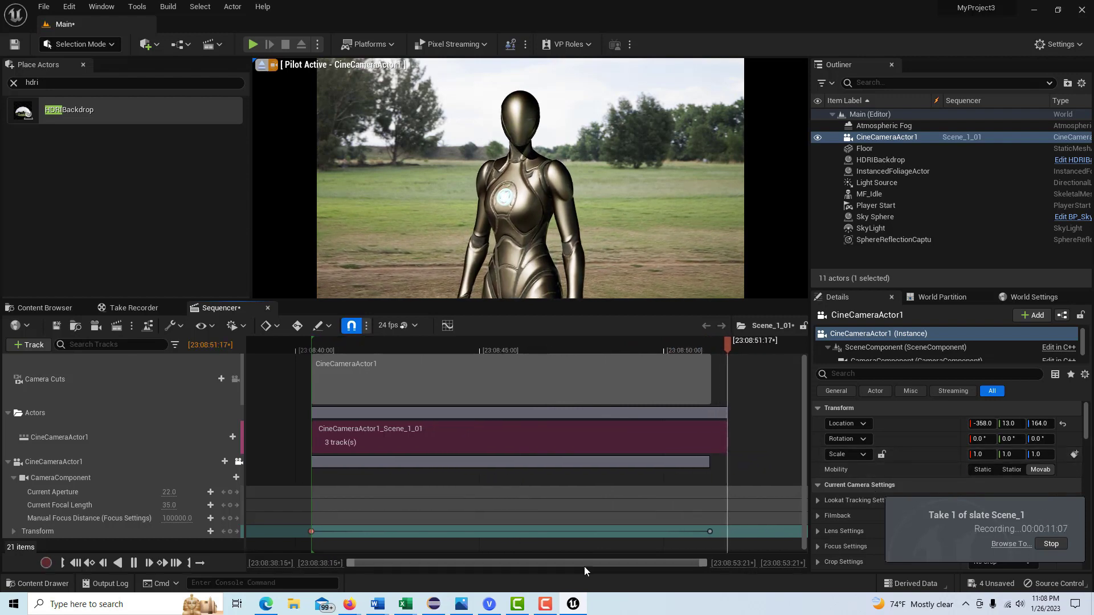
pyautogui.click(45, 563)
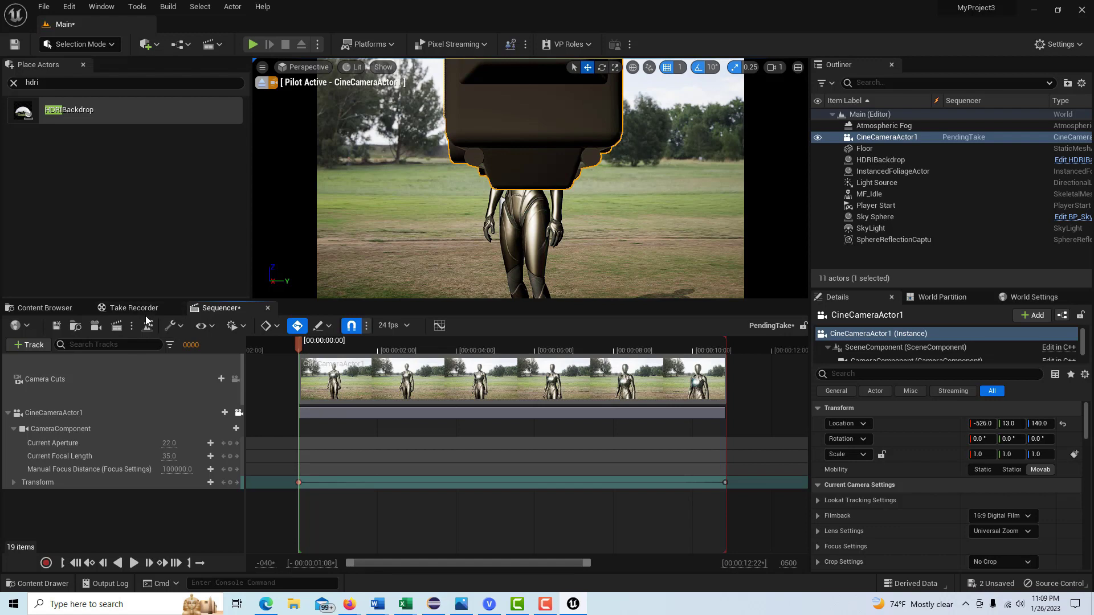
# Step: Switch to the Content Browser showing MyProject3's Content folder
pyautogui.click(47, 309)
# Step: Browse to Content > Cinematics > Takes > 2023-01-26 and open the Scene_1_01 sequence
pyautogui.click(62, 372)
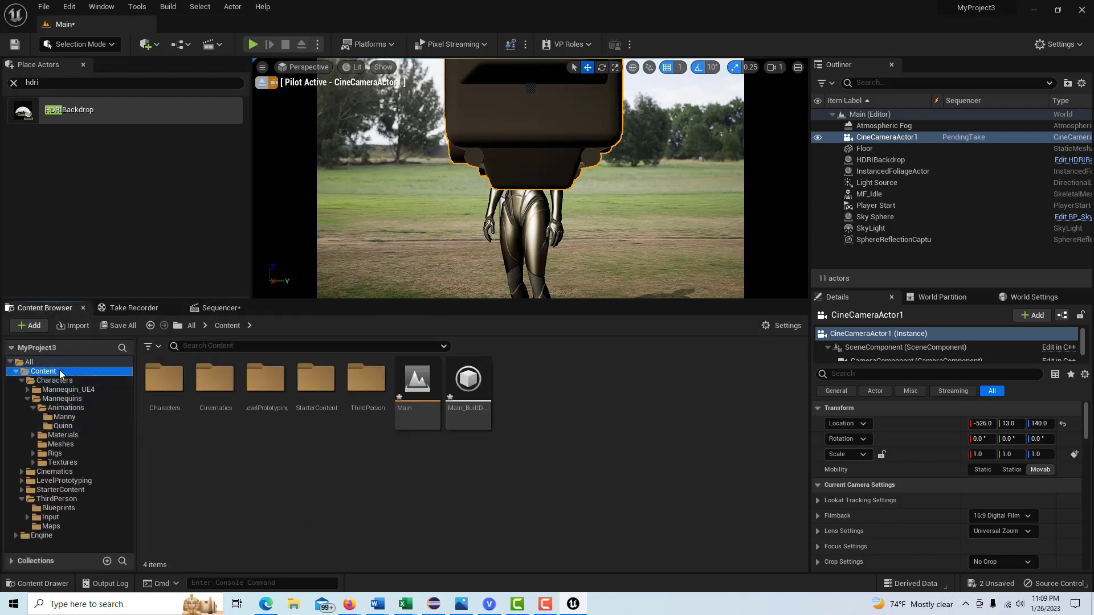
pyautogui.doubleClick(222, 393)
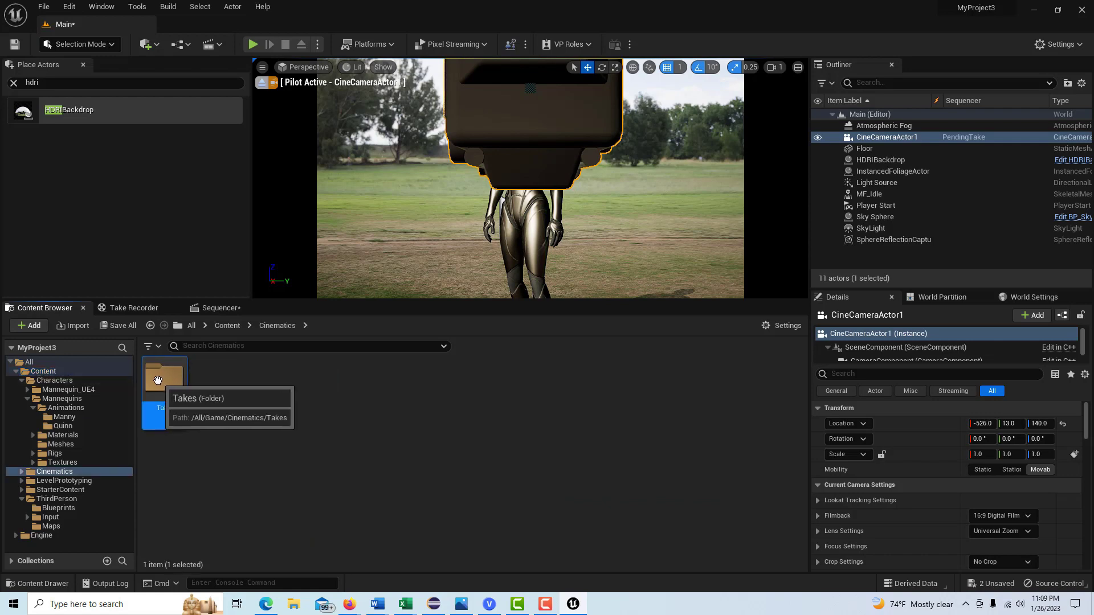
pyautogui.doubleClick(160, 379)
pyautogui.doubleClick(157, 380)
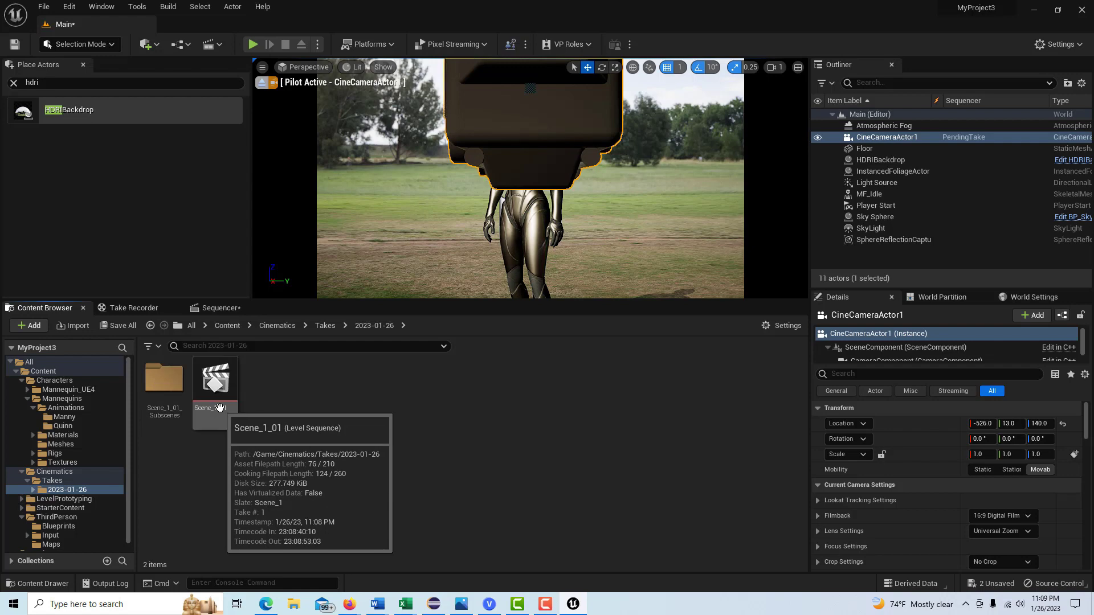
pyautogui.click(220, 415)
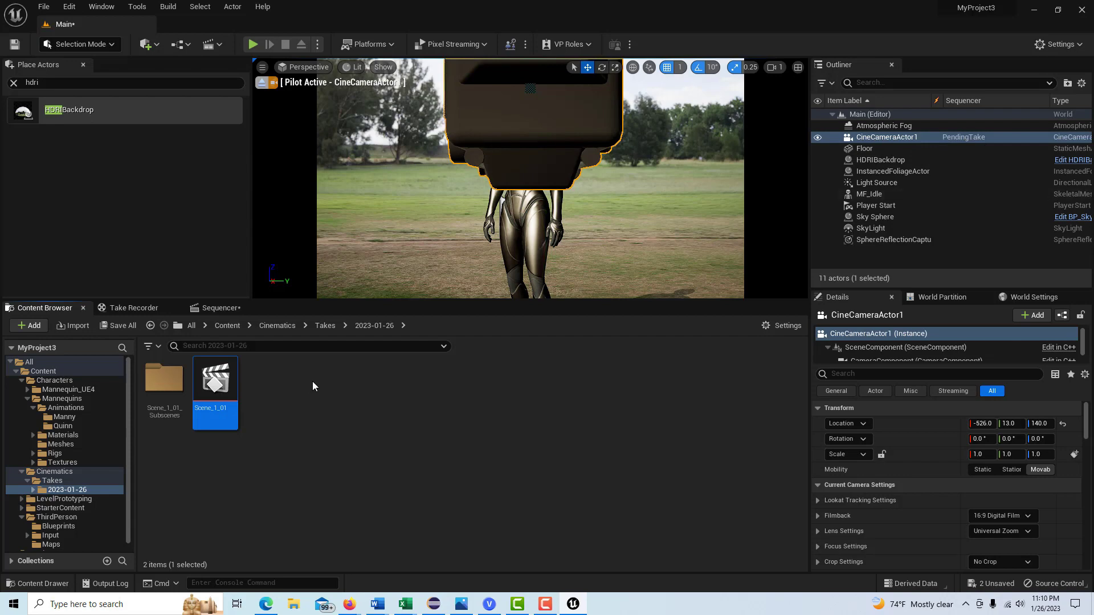
pyautogui.moveTo(219, 416)
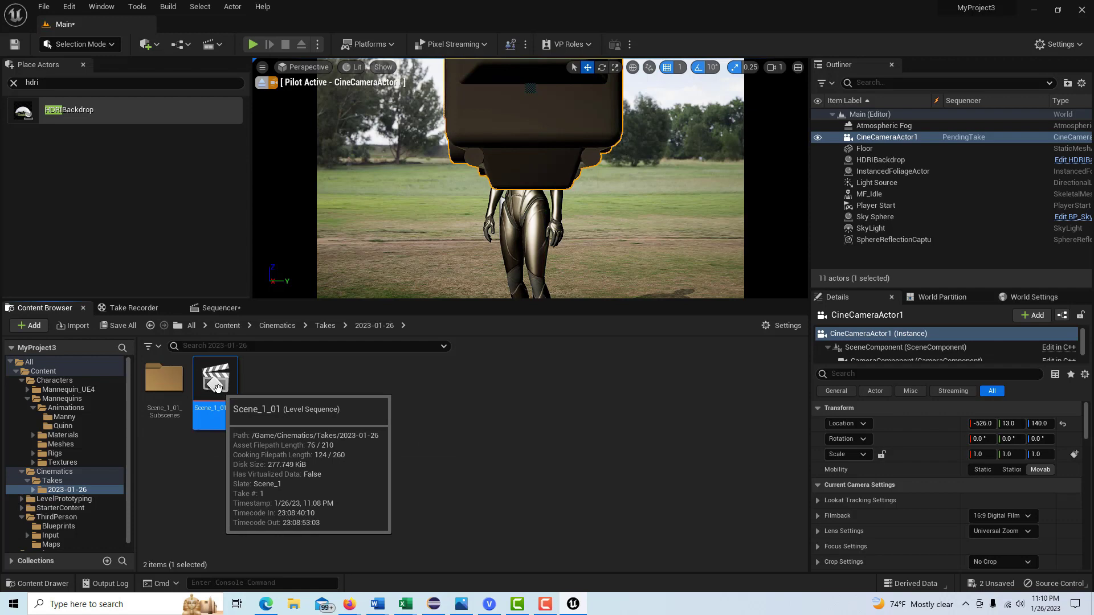
pyautogui.doubleClick(217, 388)
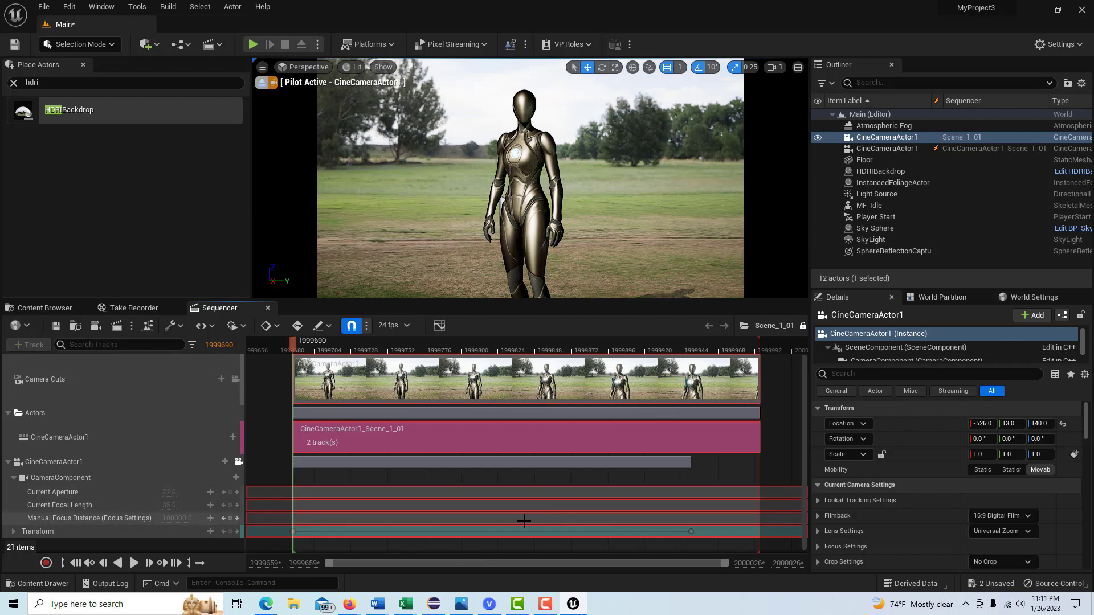
# Step: Play back the recorded Scene_1_01 take and add it as a Movie Render Queue job
pyautogui.click(136, 565)
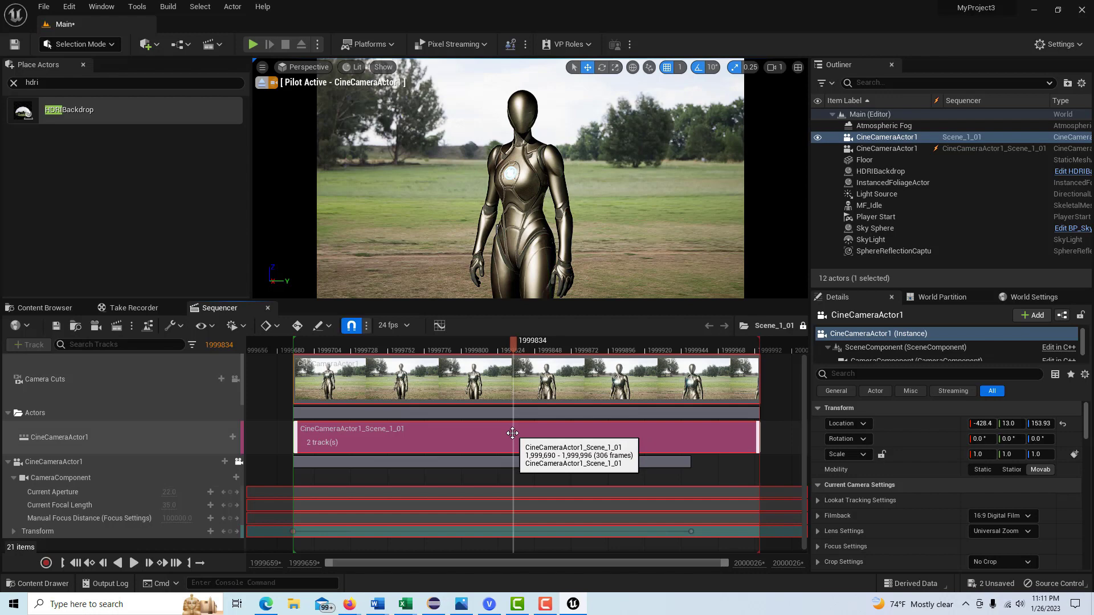
pyautogui.click(117, 327)
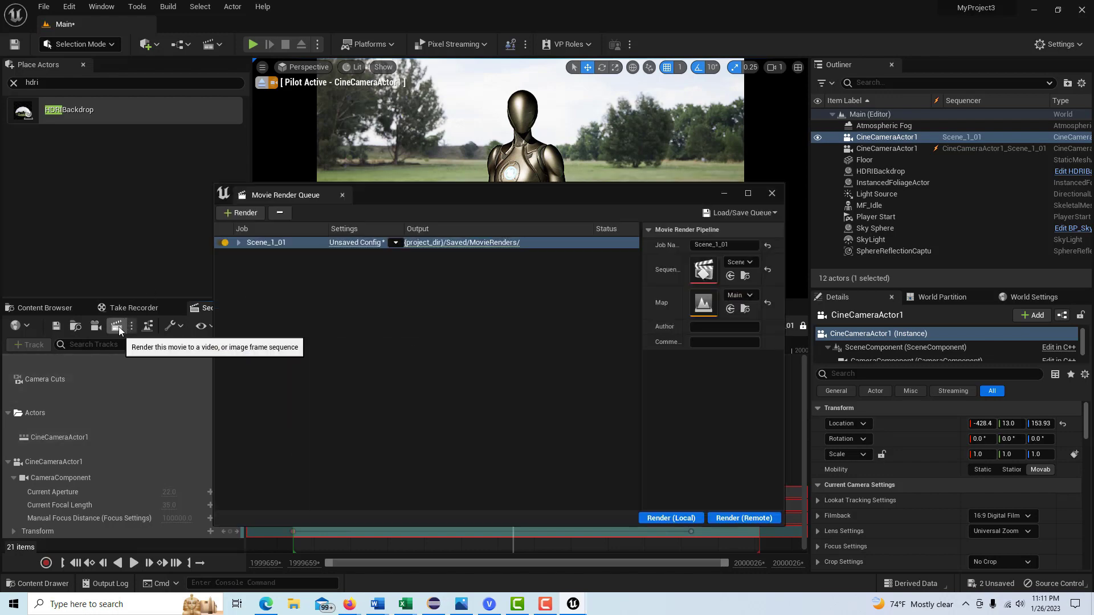
# Step: Replace the job's .jpg Sequence export with a .png Sequence [8bit]
pyautogui.click(365, 249)
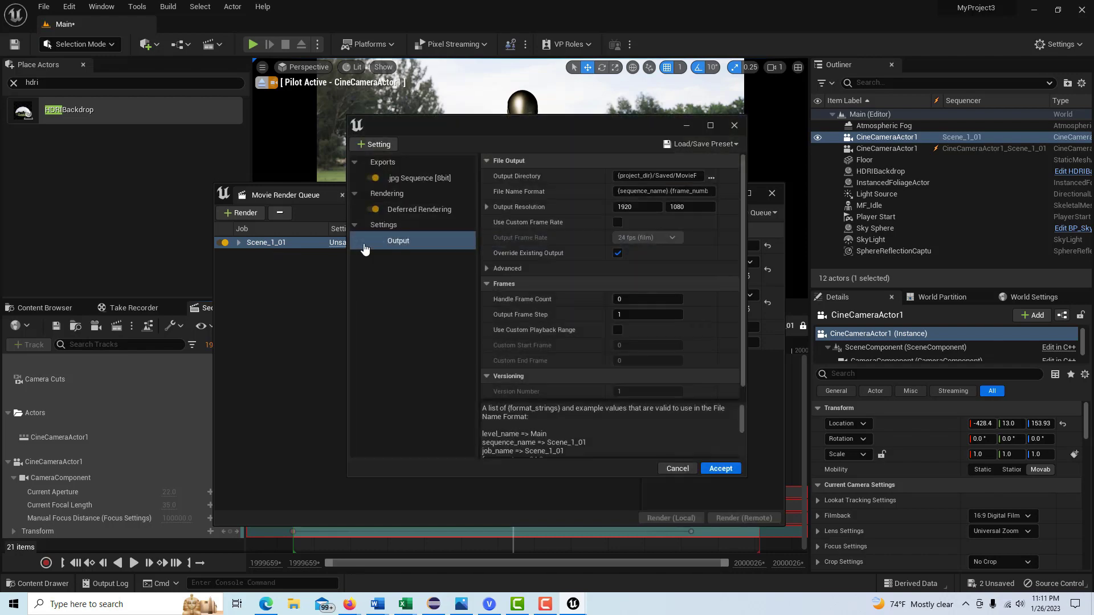
pyautogui.click(403, 177)
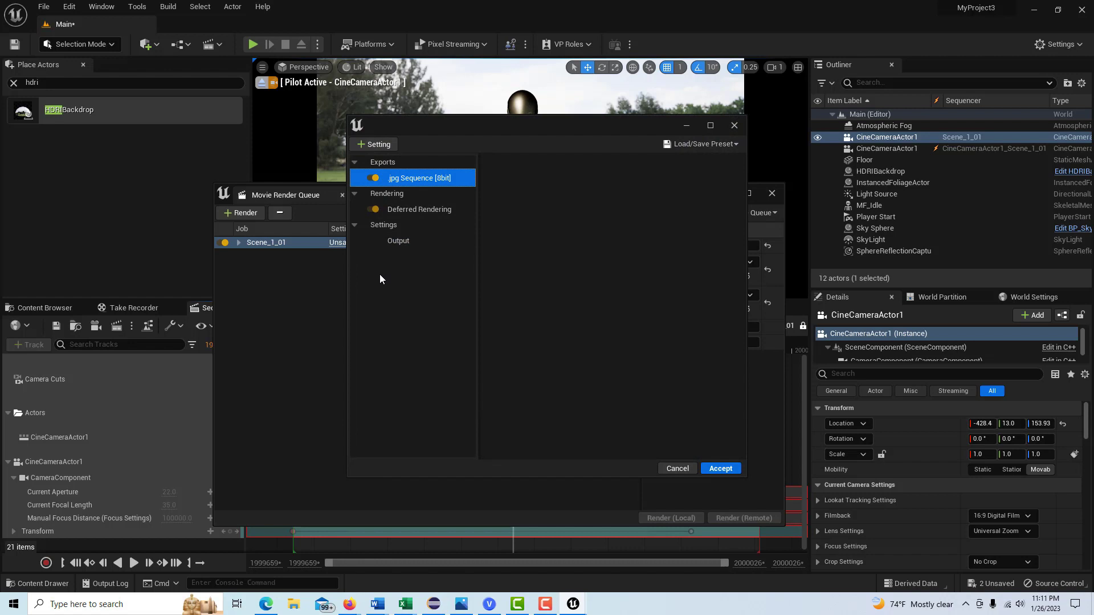
pyautogui.press('Delete')
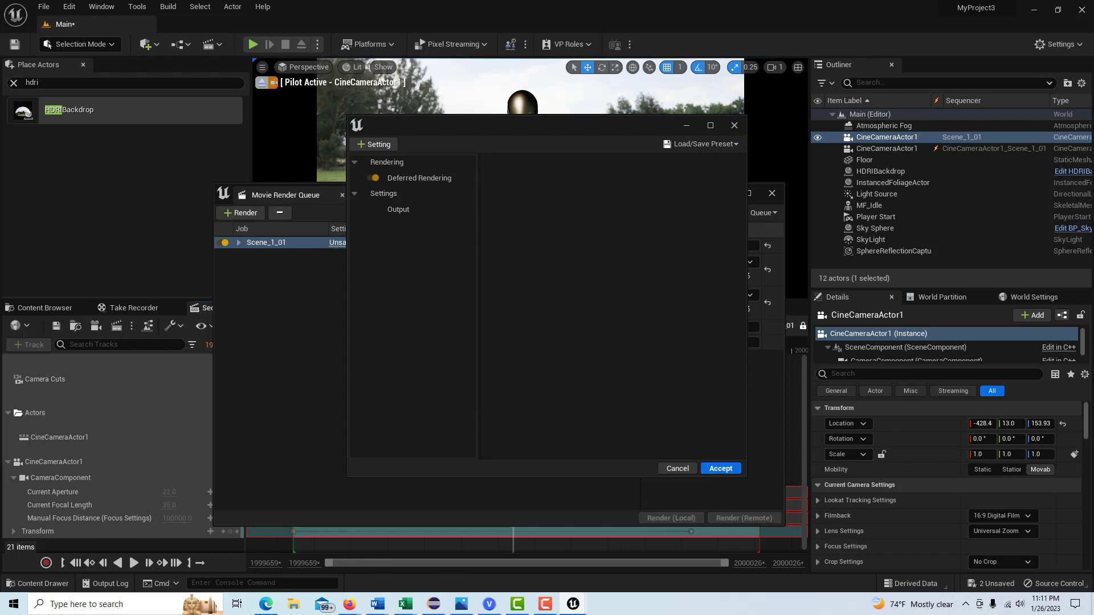
pyautogui.click(373, 145)
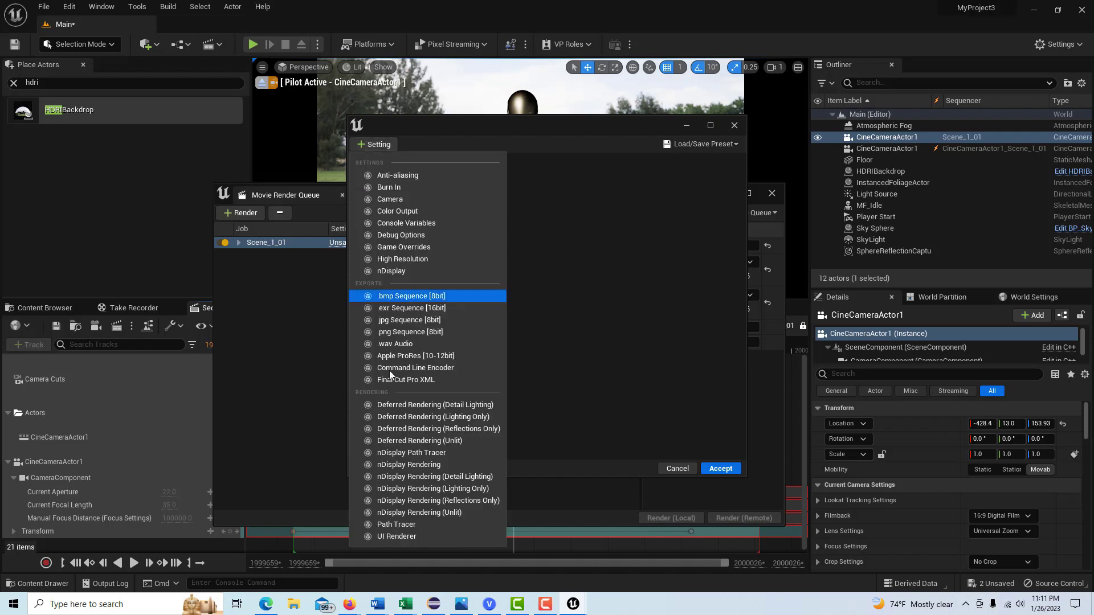
pyautogui.click(404, 336)
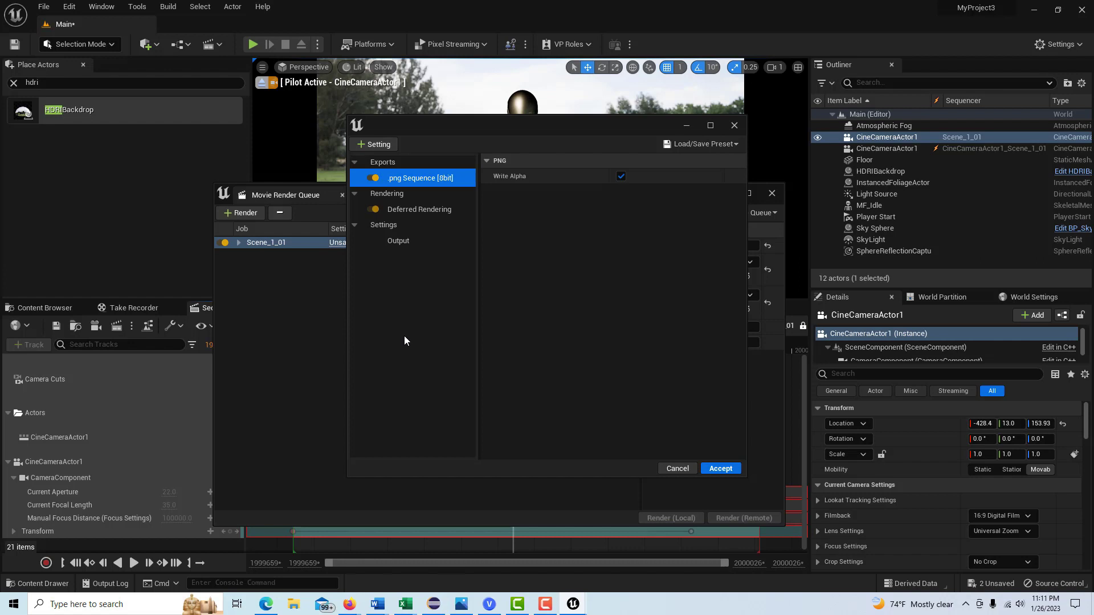
# Step: Enable a custom output frame rate of 60 fps in the Output settings
pyautogui.click(411, 243)
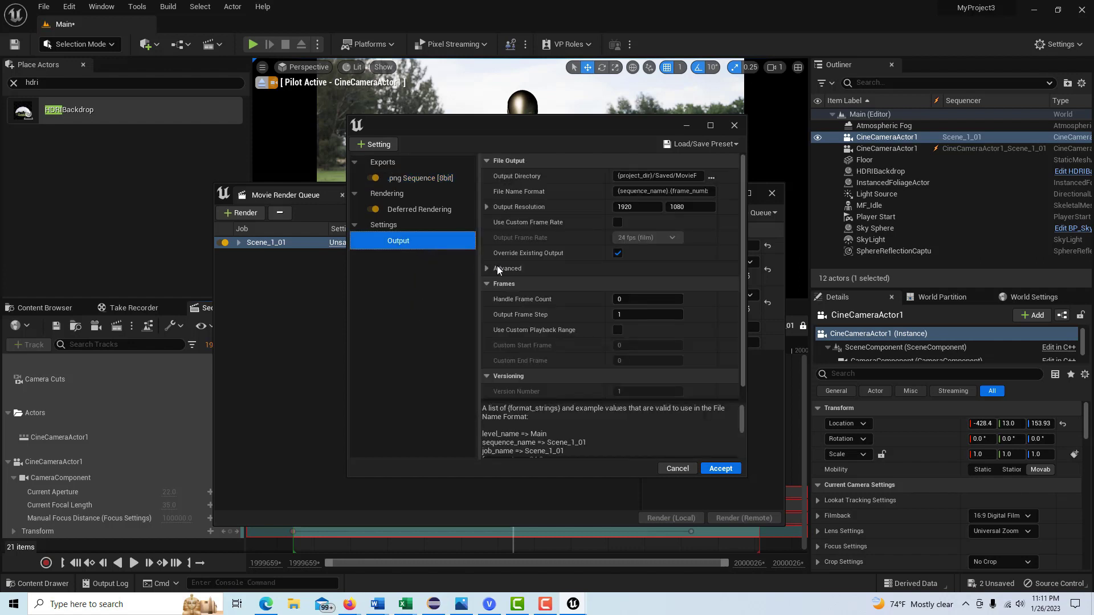
pyautogui.click(621, 222)
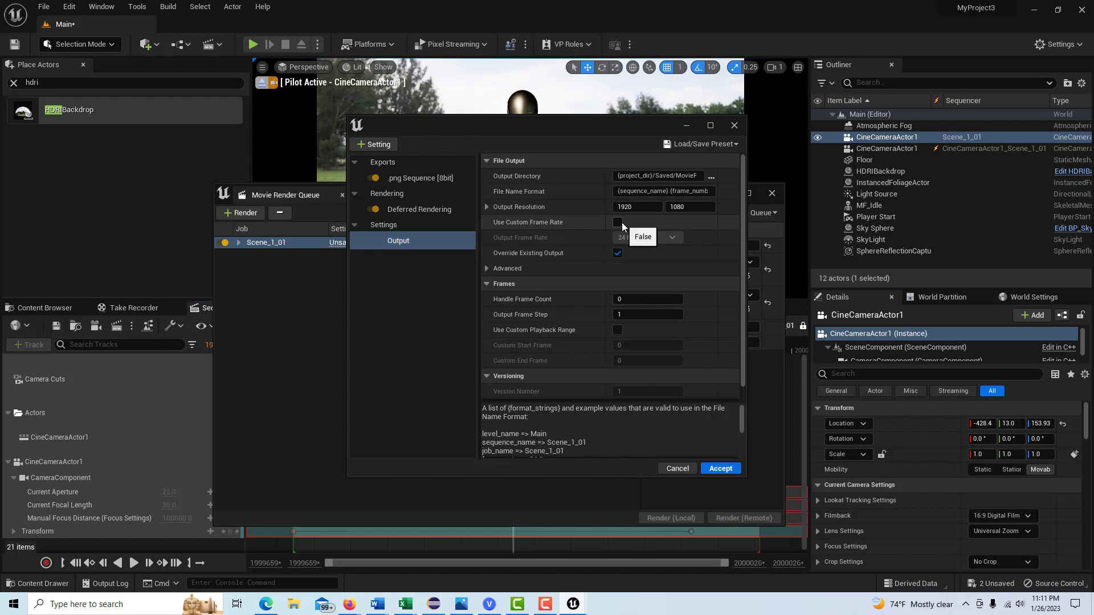
pyautogui.click(673, 239)
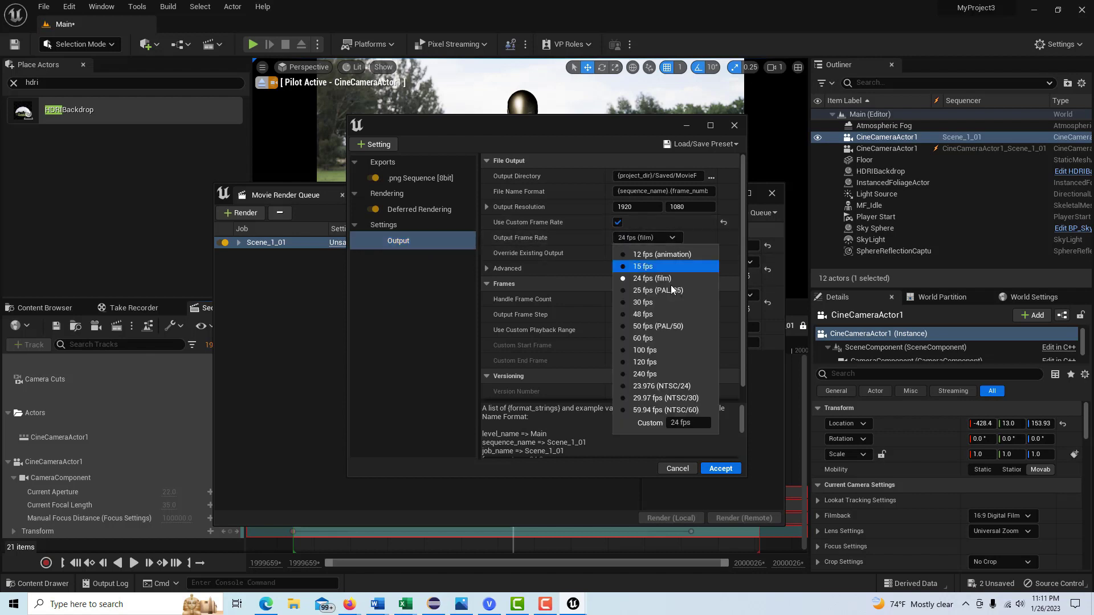
pyautogui.click(659, 343)
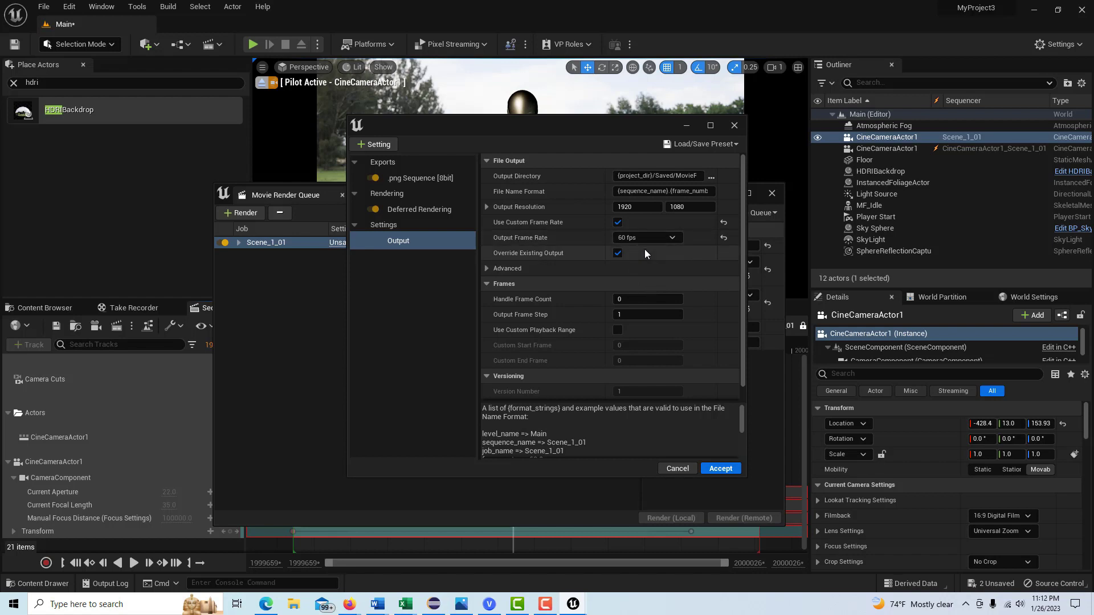
# Step: Set the output directory to Desktop > New folder (3), accept the settings, and render Scene_1_01 locally
pyautogui.click(711, 179)
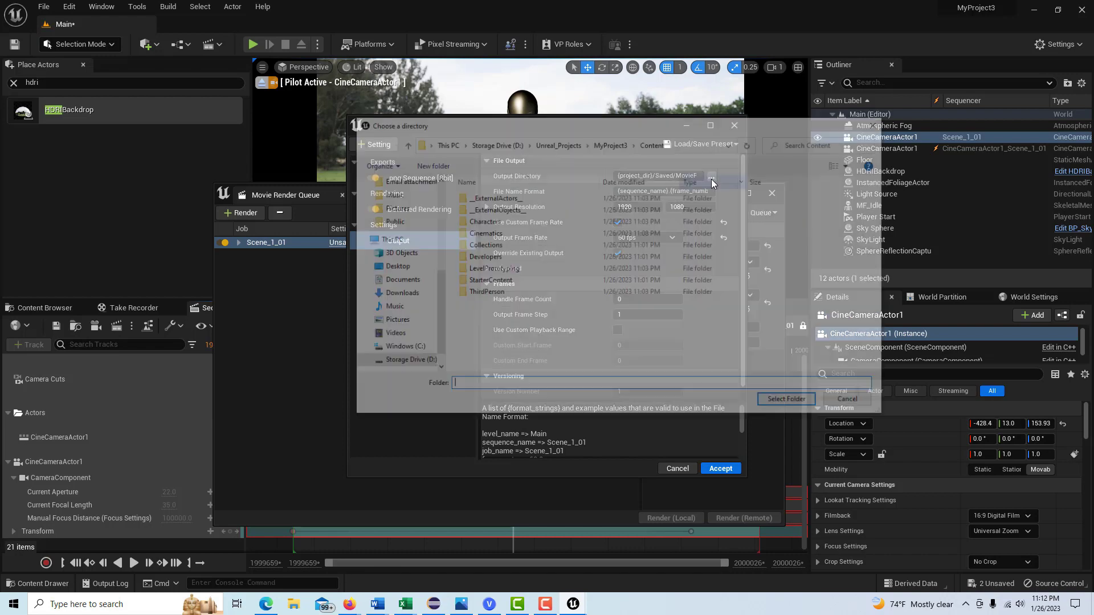
pyautogui.click(398, 268)
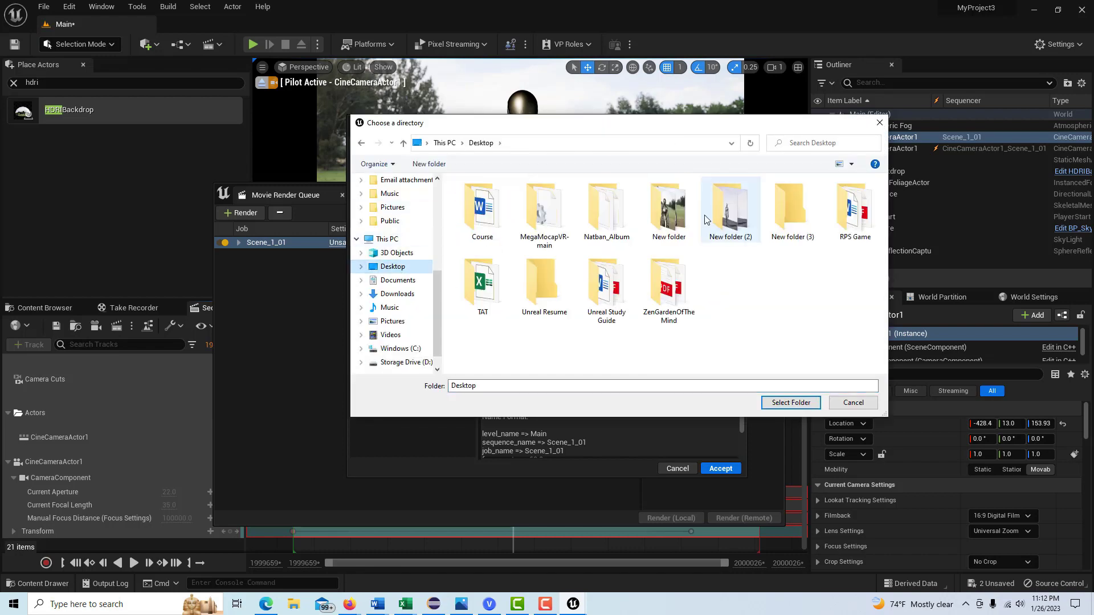
pyautogui.click(793, 209)
pyautogui.click(798, 406)
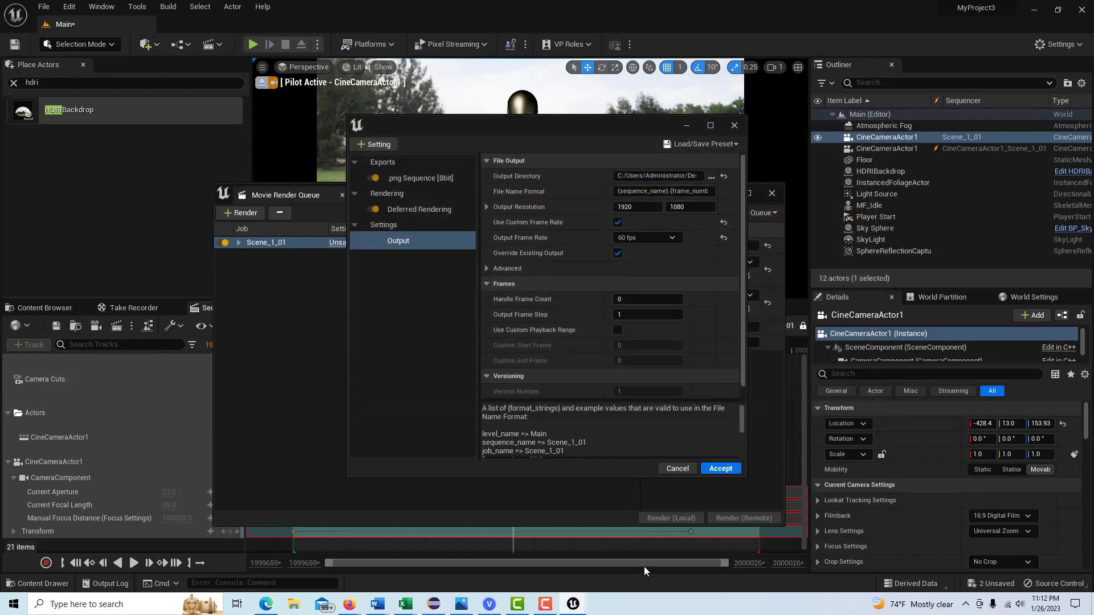
pyautogui.click(721, 469)
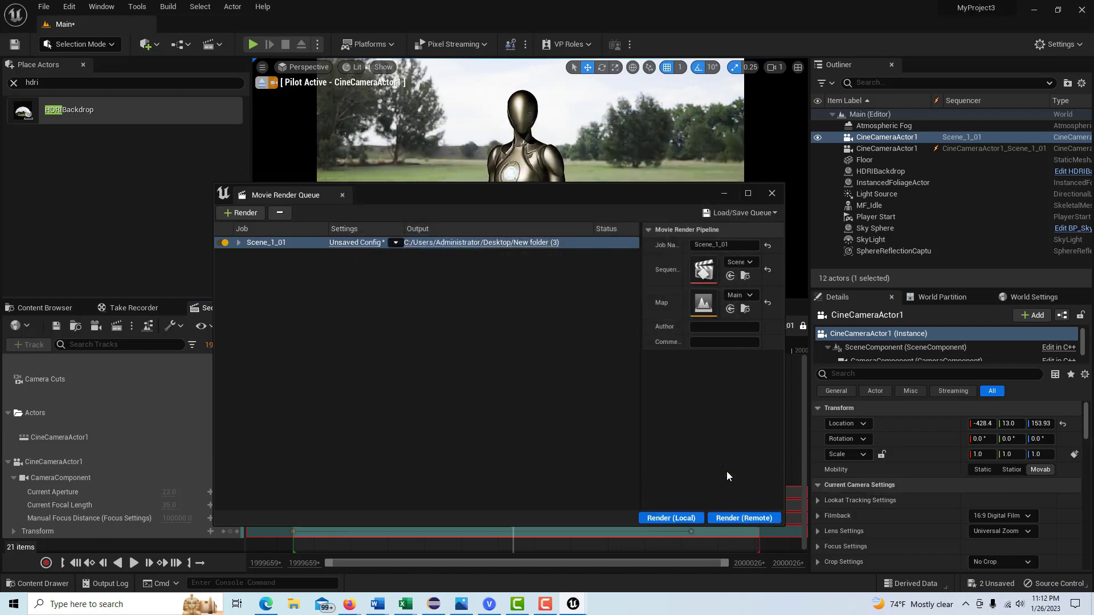
pyautogui.click(688, 519)
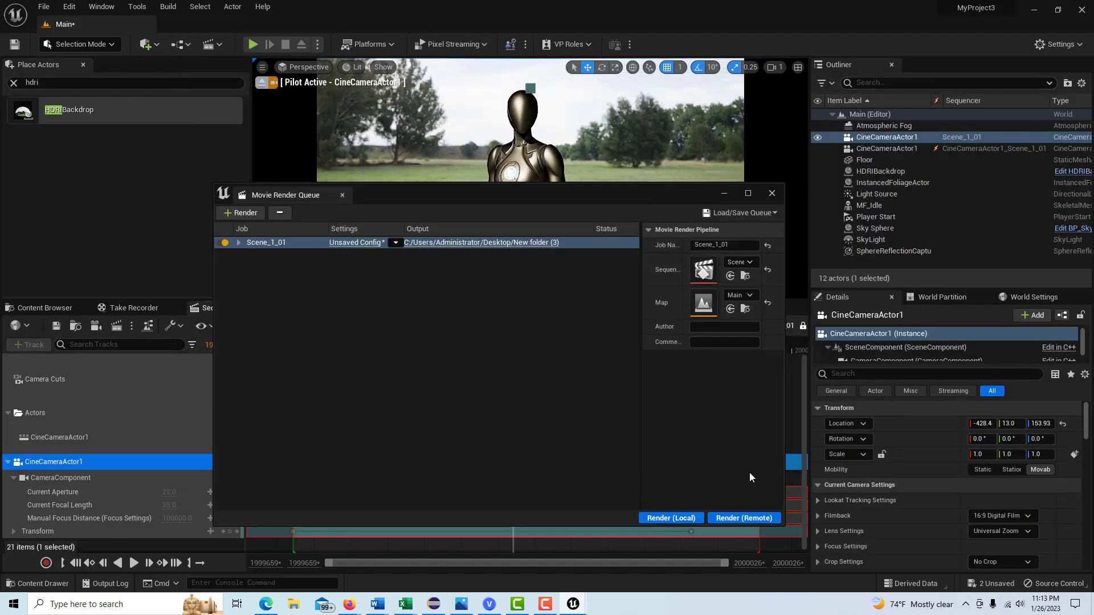
# Step: Close Movie Render Queue, check the recorded slate in Take Recorder, and return to the Scene_1_01 Sequencer
pyautogui.click(772, 195)
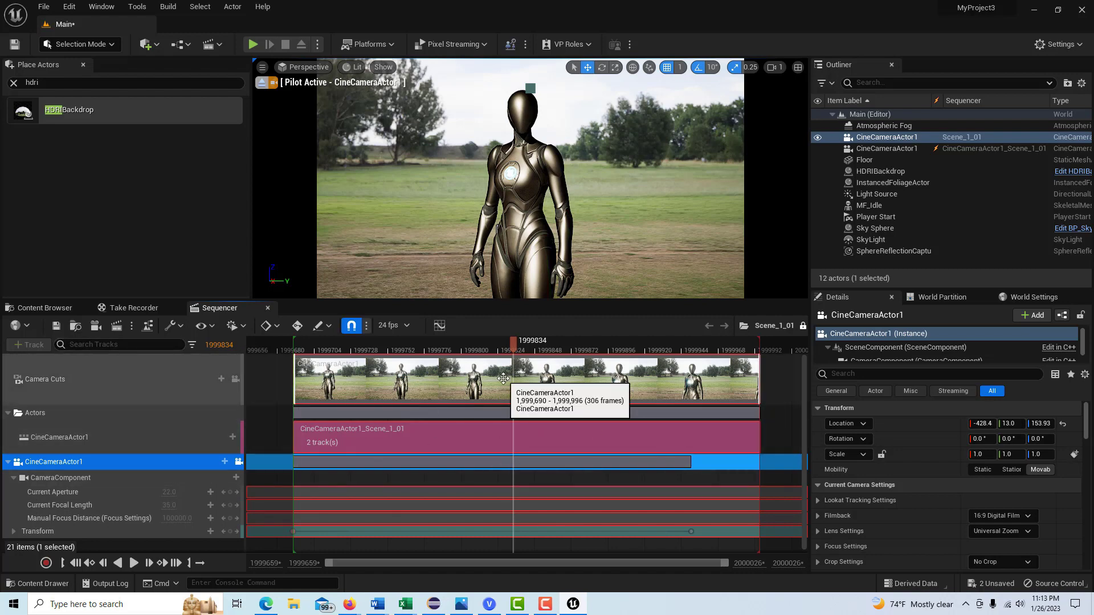
pyautogui.click(133, 307)
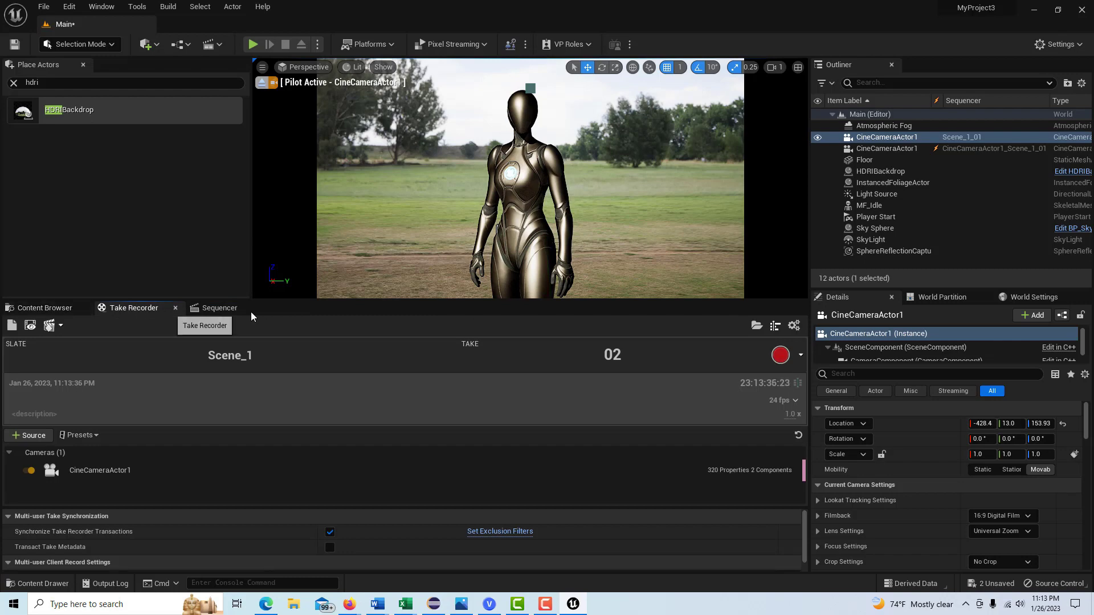
pyautogui.click(220, 310)
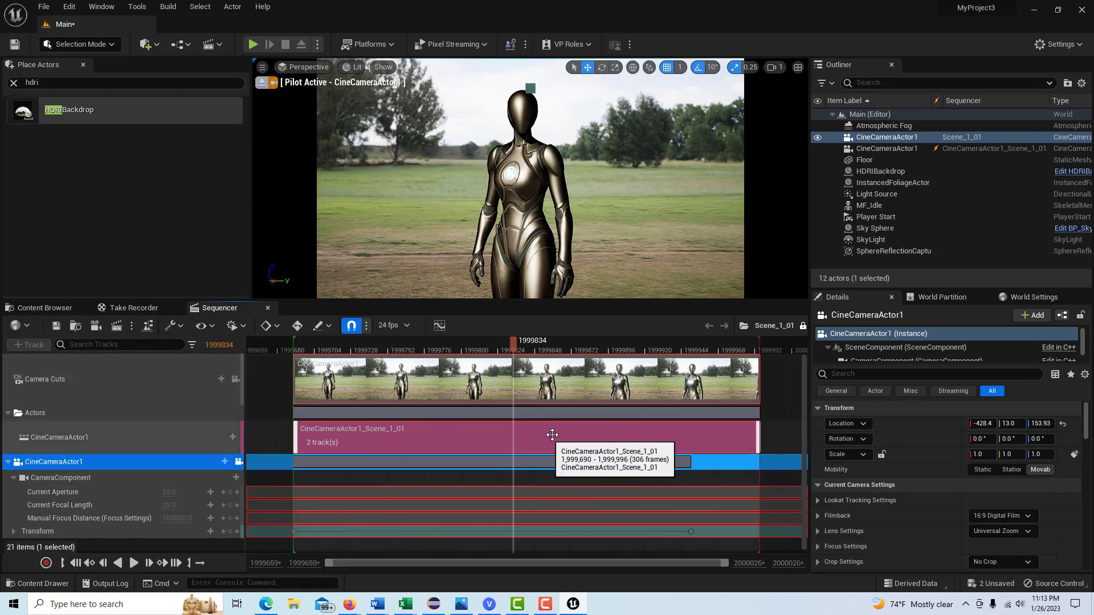
# Step: Unlock the Scene_1_01 sequence and select the spawned camera in the level
pyautogui.click(803, 327)
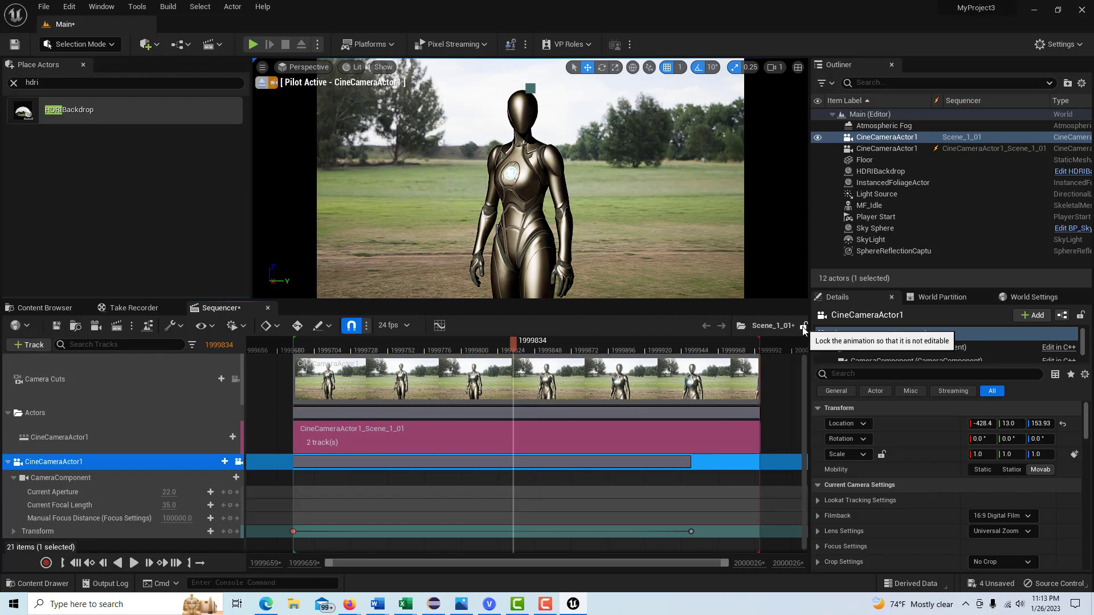
pyautogui.click(803, 327)
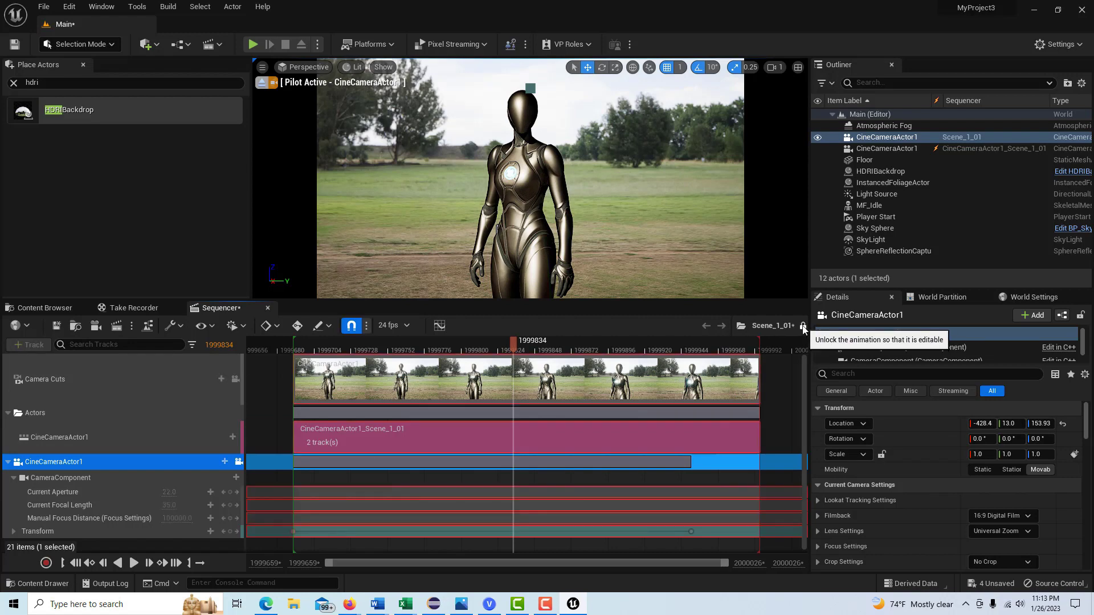
pyautogui.click(803, 326)
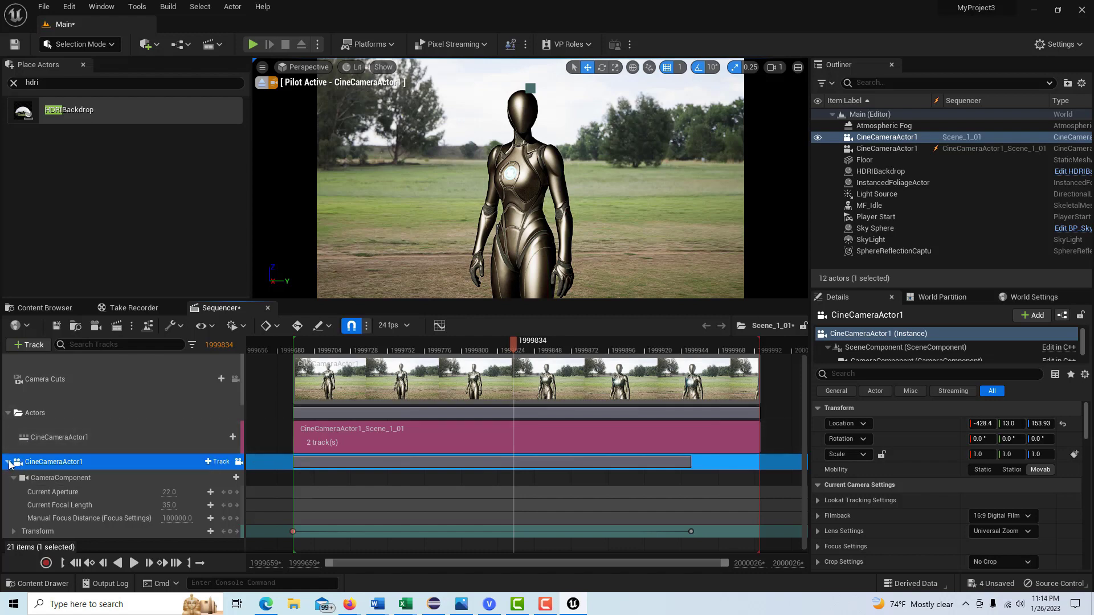
pyautogui.click(946, 149)
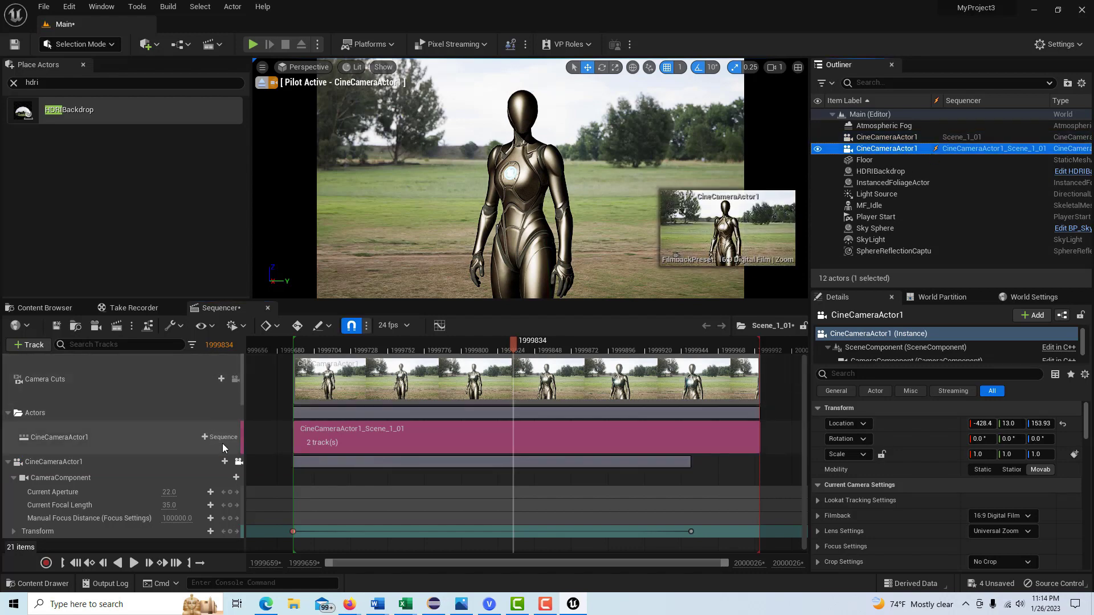
# Step: Collapse and re-expand CineCameraActor1's tracks, then select the camera's take track
pyautogui.click(14, 478)
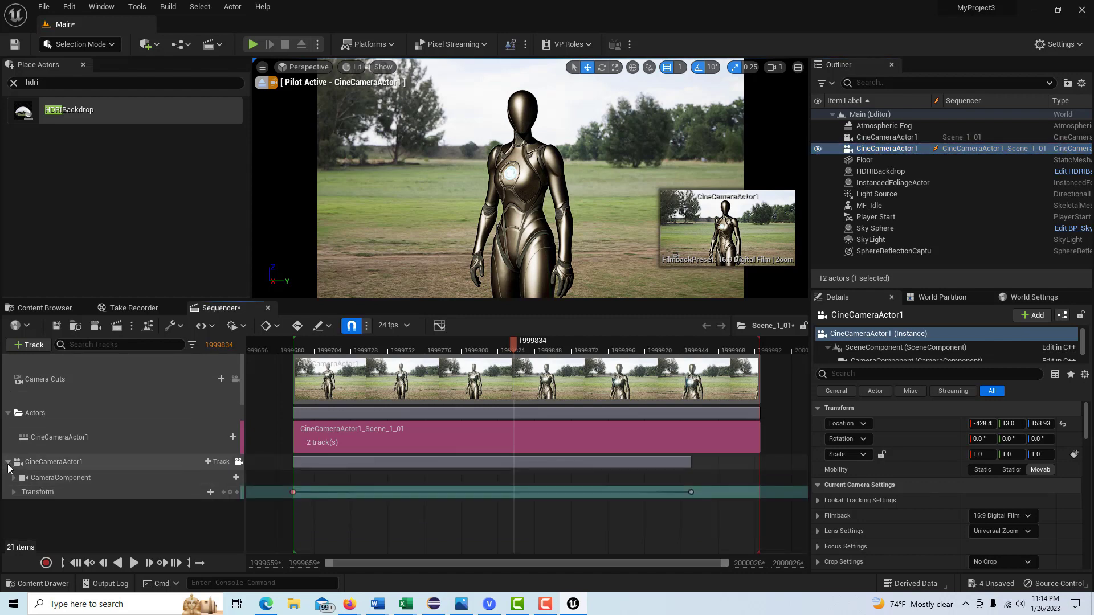
pyautogui.click(8, 464)
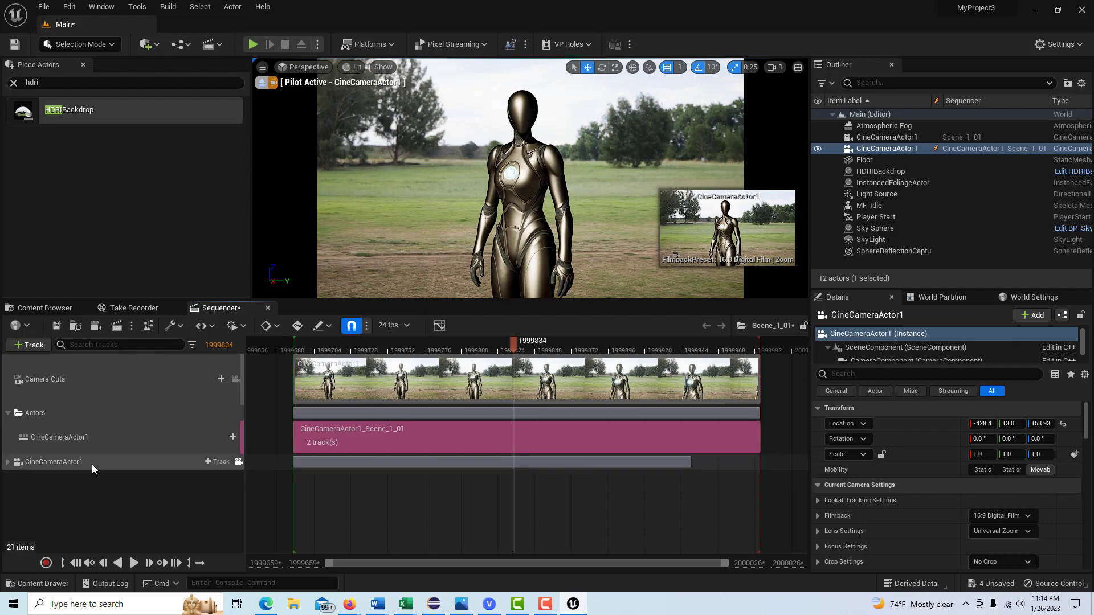
pyautogui.click(8, 463)
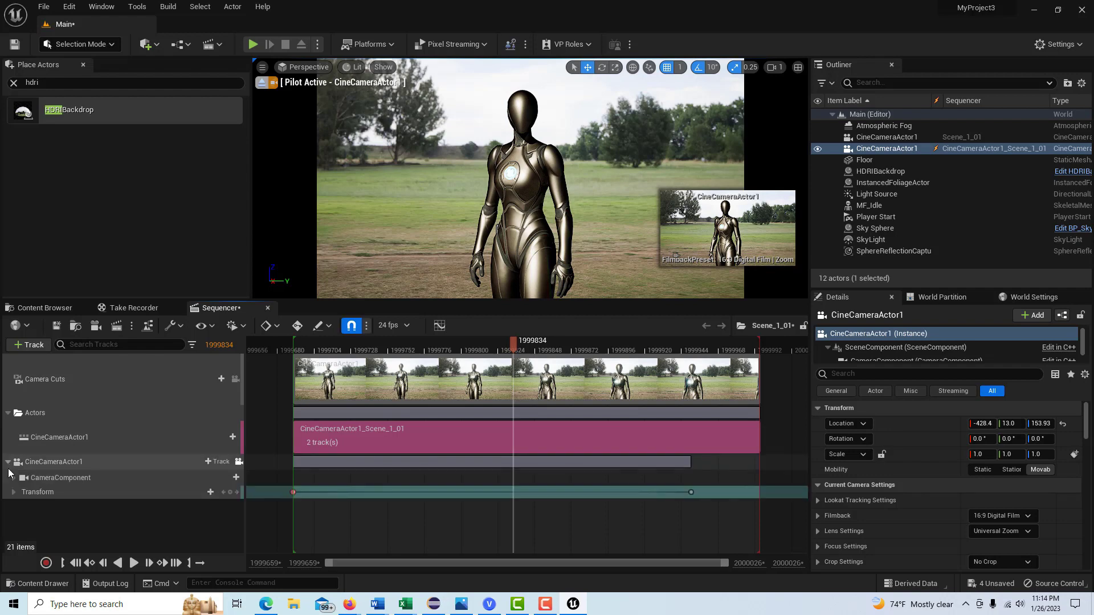
pyautogui.click(94, 439)
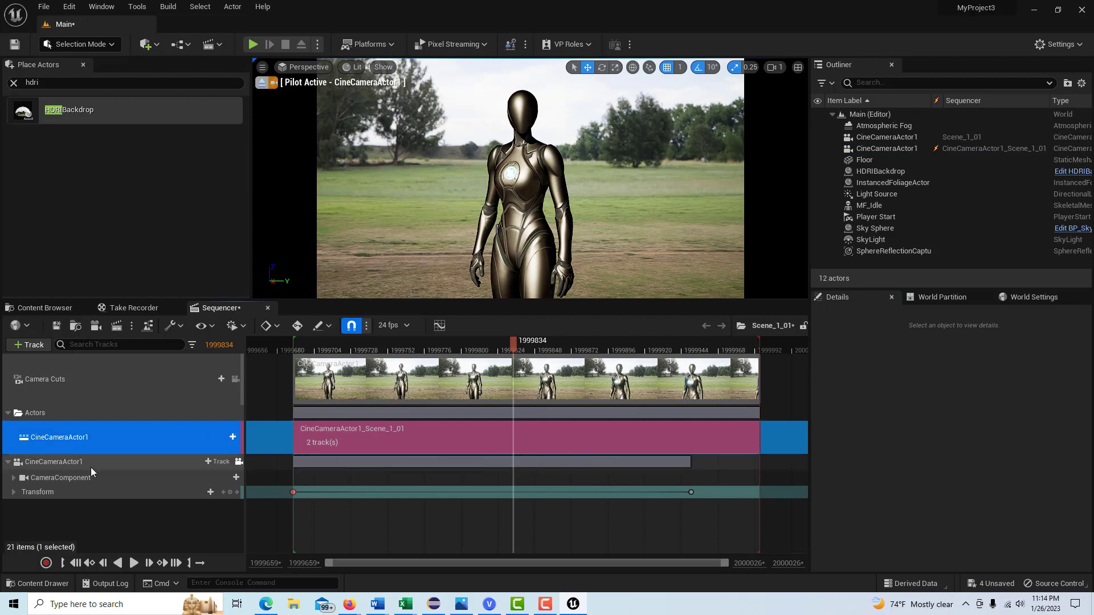
# Step: Select the upper CineCameraActor1 track in Sequencer, leaving its name unchanged after the accidental rename
pyautogui.doubleClick(126, 436)
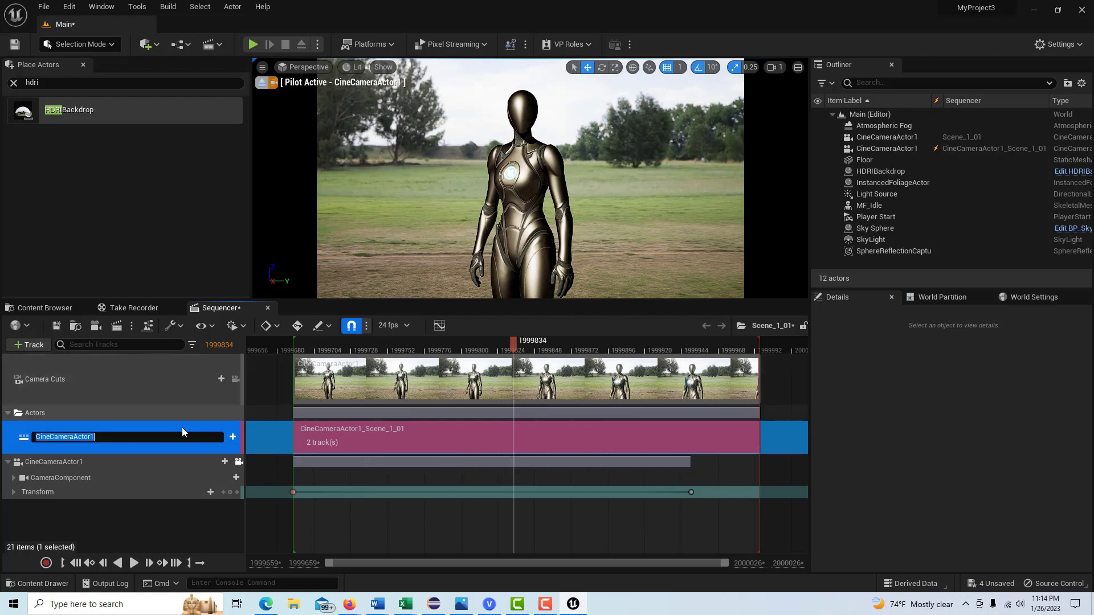
pyautogui.click(21, 438)
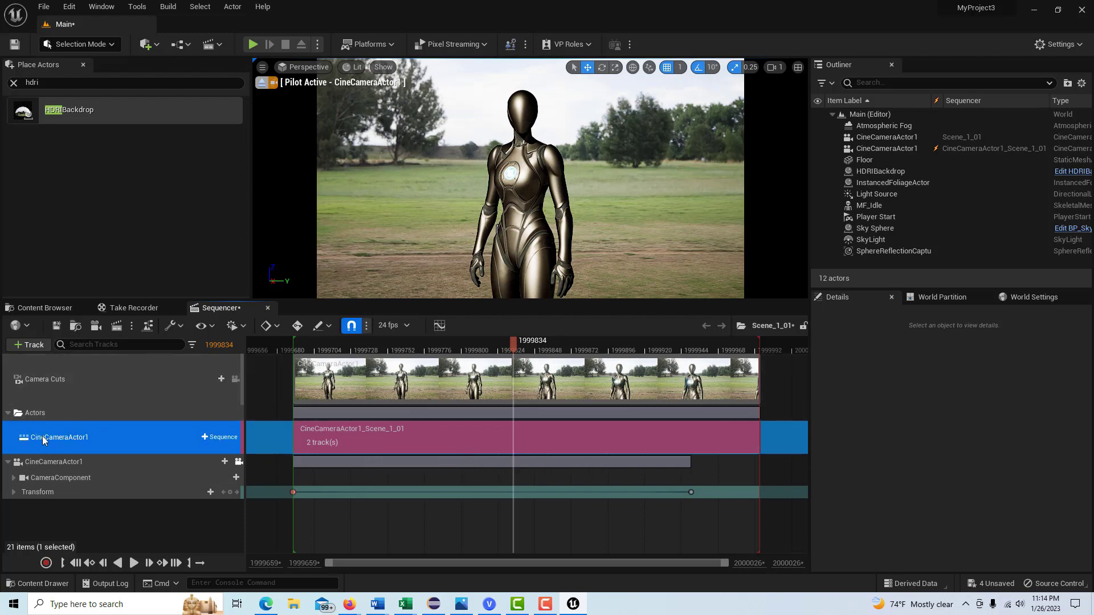